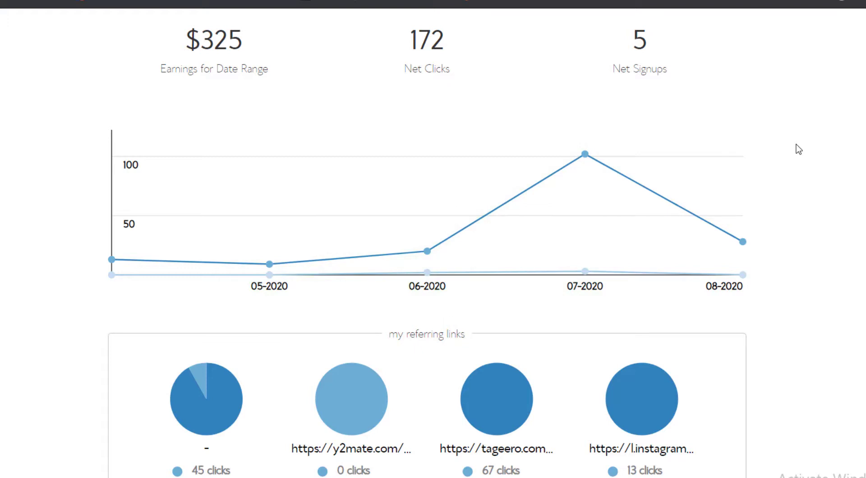
Examine the Bluehost affiliate stats, including the 07-2020 chart point and the selected date range.
{"action": "mouse_move", "coordinate": [658, 124]}
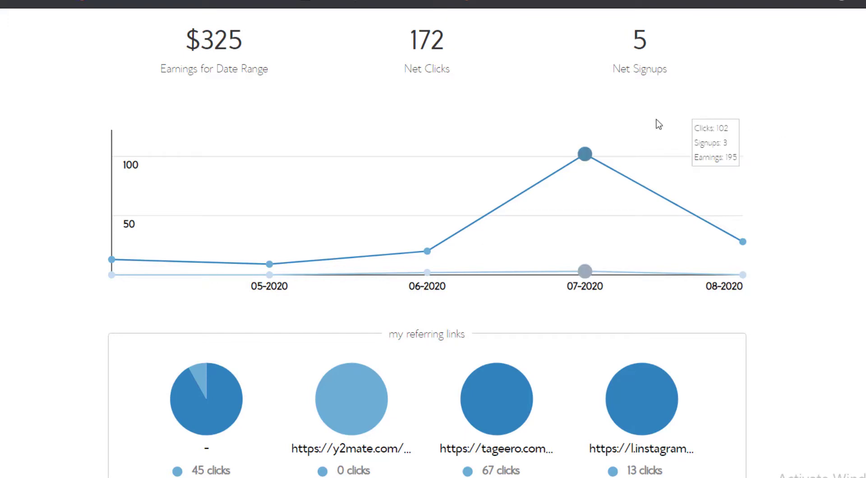
{"action": "scroll", "coordinate": [657, 123], "scroll_direction": "up", "scroll_amount": 5}
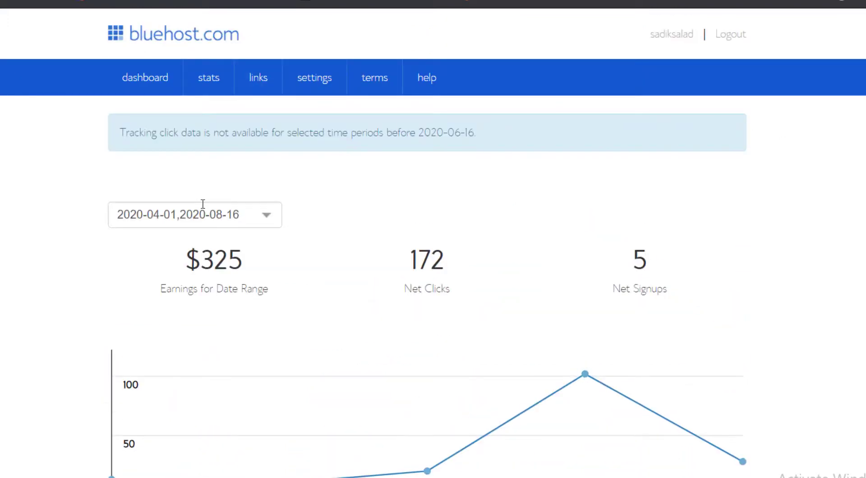
{"action": "scroll", "coordinate": [203, 203], "scroll_direction": "down", "scroll_amount": 5}
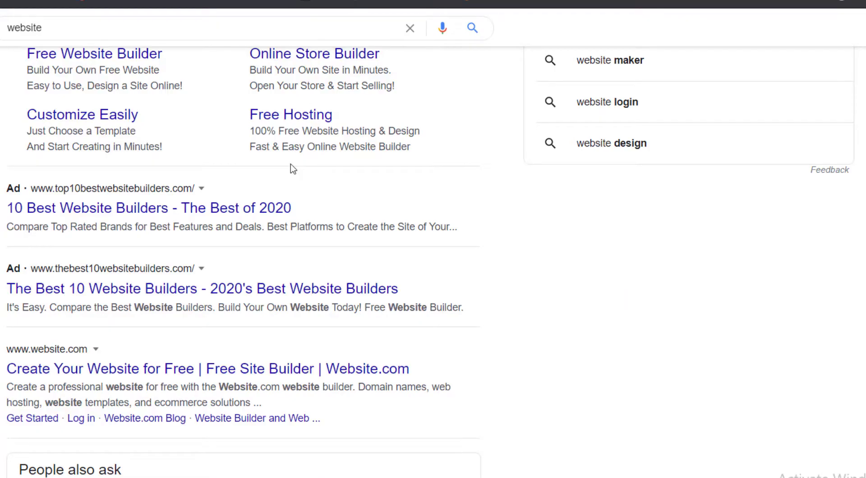
Look through the Google search results for "website", including the website builder ads.
{"action": "scroll", "coordinate": [291, 167], "scroll_direction": "up", "scroll_amount": 4}
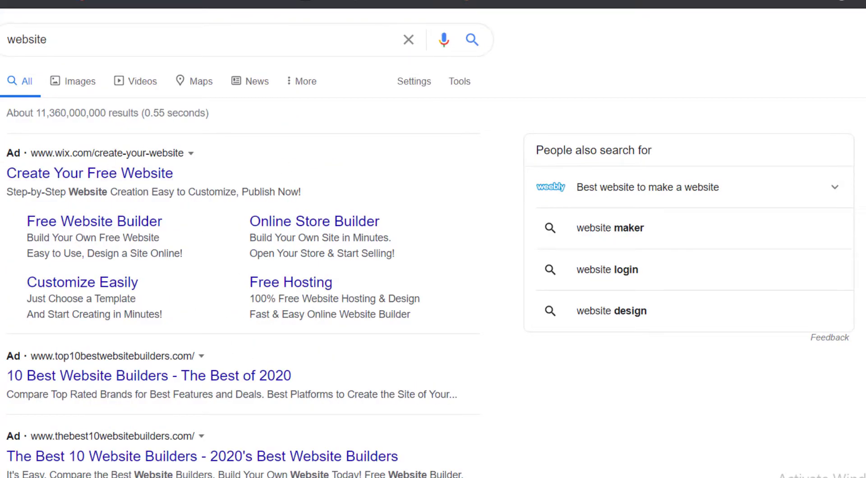
{"action": "scroll", "coordinate": [290, 148], "scroll_direction": "down", "scroll_amount": 2}
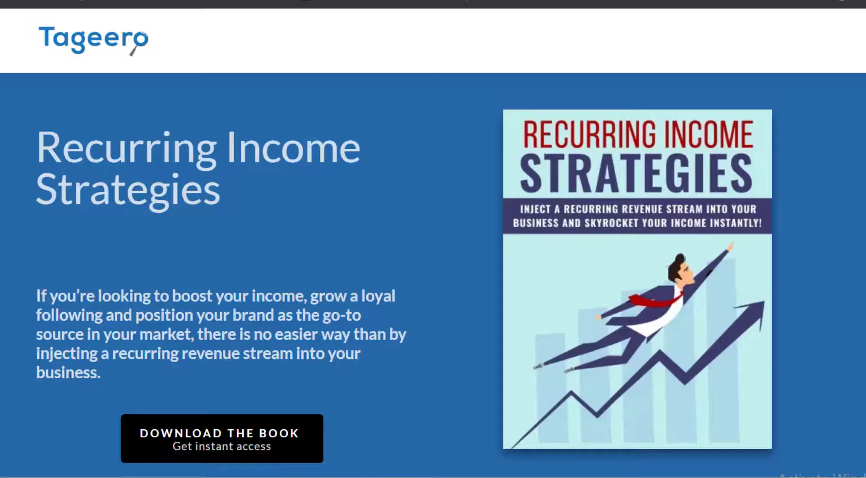
Examine the Tageero home page, from the book offer and getting-started links to the Reviews By Tageero section.
{"action": "scroll", "coordinate": [228, 170], "scroll_direction": "down", "scroll_amount": 15}
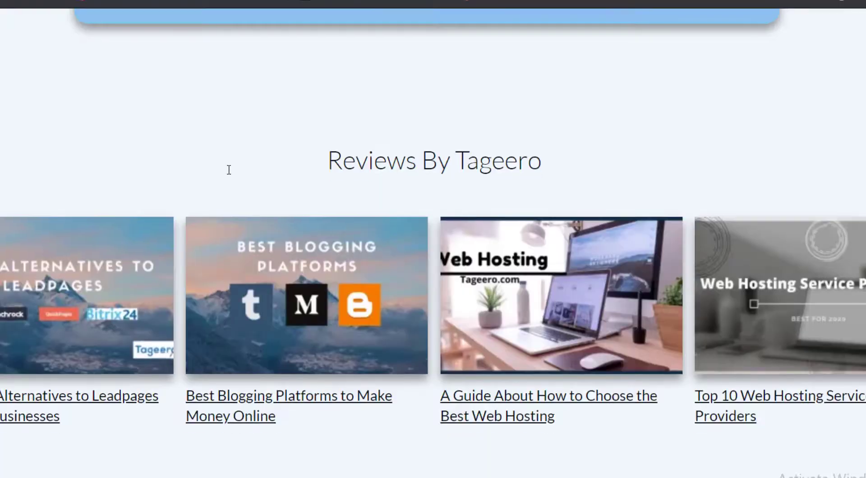
{"action": "scroll", "coordinate": [229, 169], "scroll_direction": "down", "scroll_amount": 1}
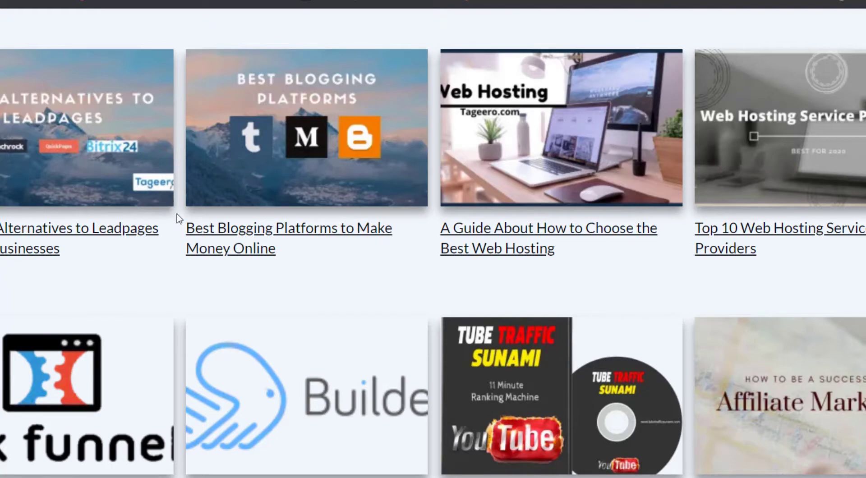
{"action": "scroll", "coordinate": [177, 217], "scroll_direction": "down", "scroll_amount": 2}
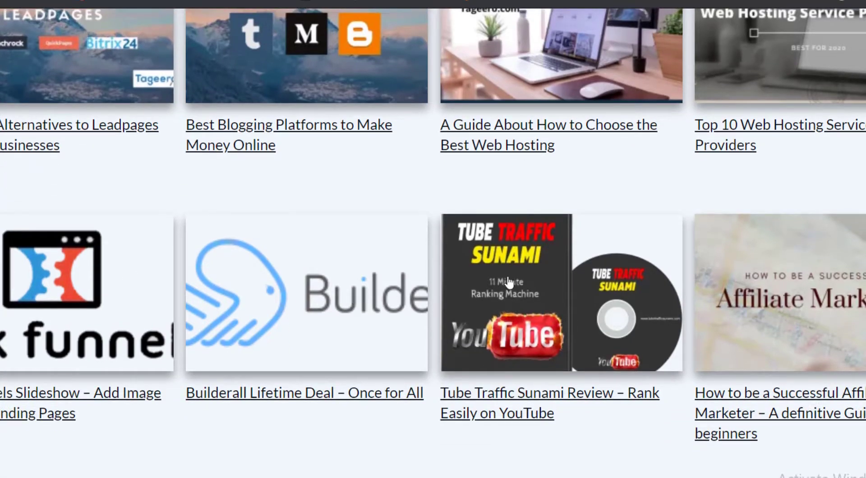
{"action": "scroll", "coordinate": [508, 283], "scroll_direction": "up", "scroll_amount": 2}
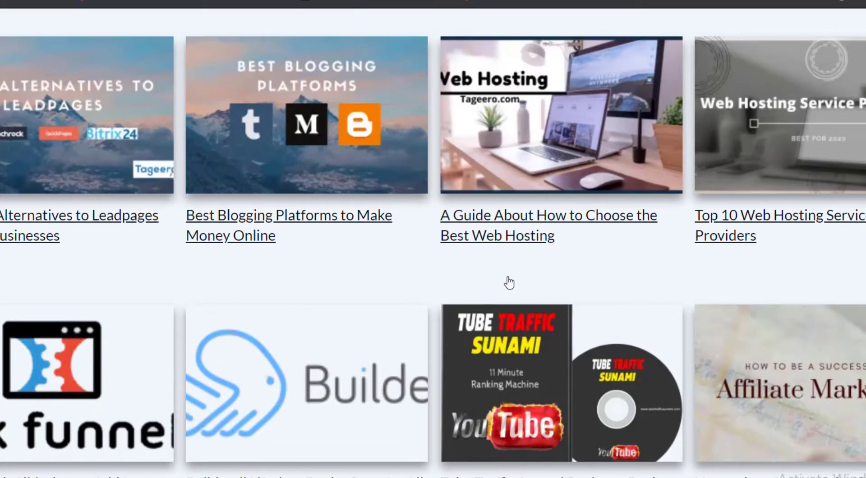
{"action": "scroll", "coordinate": [287, 269], "scroll_direction": "up", "scroll_amount": 8}
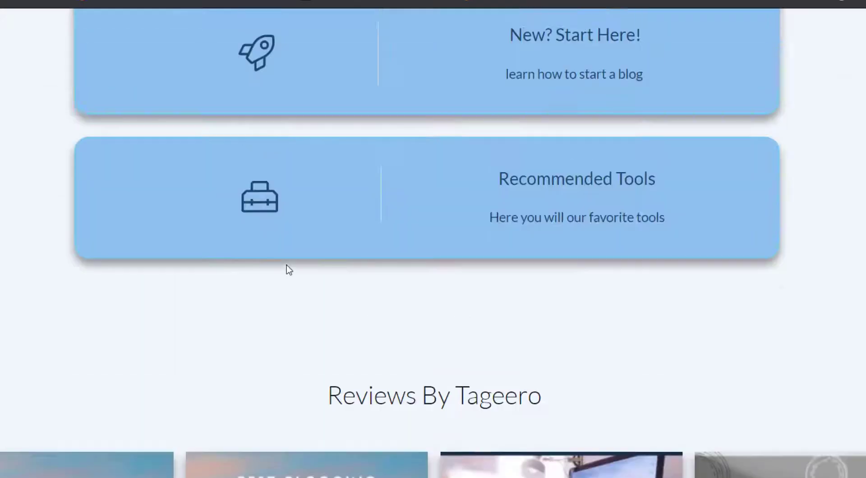
{"action": "scroll", "coordinate": [286, 269], "scroll_direction": "up", "scroll_amount": 10}
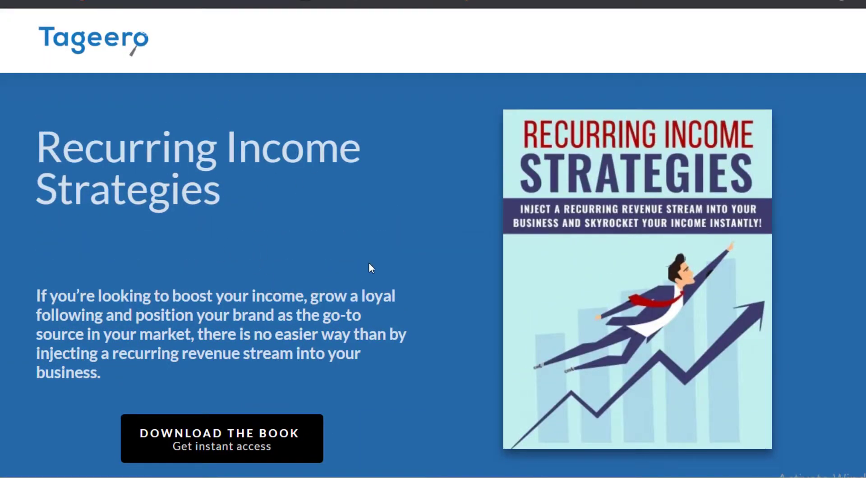
{"action": "scroll", "coordinate": [369, 269], "scroll_direction": "down", "scroll_amount": 1}
{"action": "scroll", "coordinate": [369, 268], "scroll_direction": "up", "scroll_amount": 1}
{"action": "scroll", "coordinate": [384, 232], "scroll_direction": "down", "scroll_amount": 5}
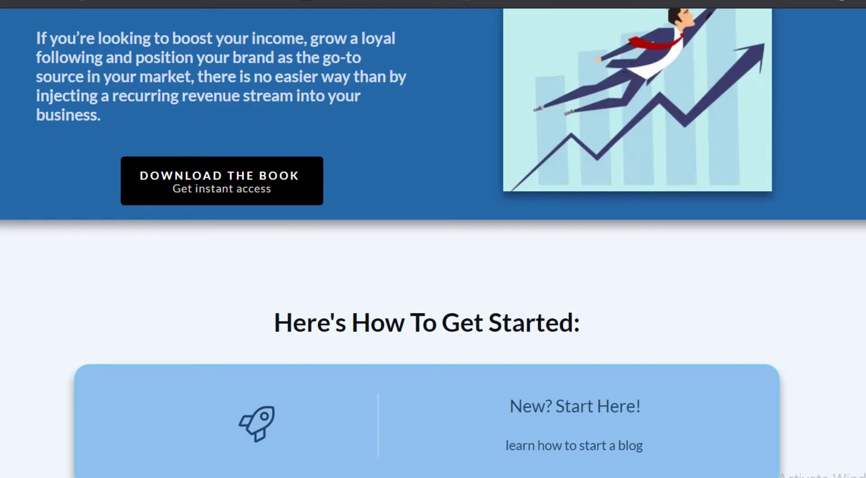
{"action": "scroll", "coordinate": [432, 239], "scroll_direction": "down", "scroll_amount": 12}
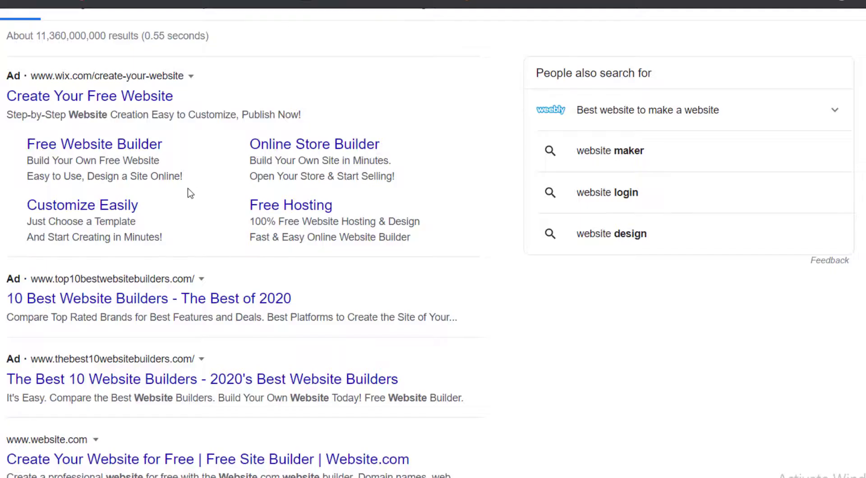
Open the "10 Best Website Builders - The Best of 2020" search ad in a new tab and switch to it.
{"action": "scroll", "coordinate": [187, 191], "scroll_direction": "up", "scroll_amount": 2}
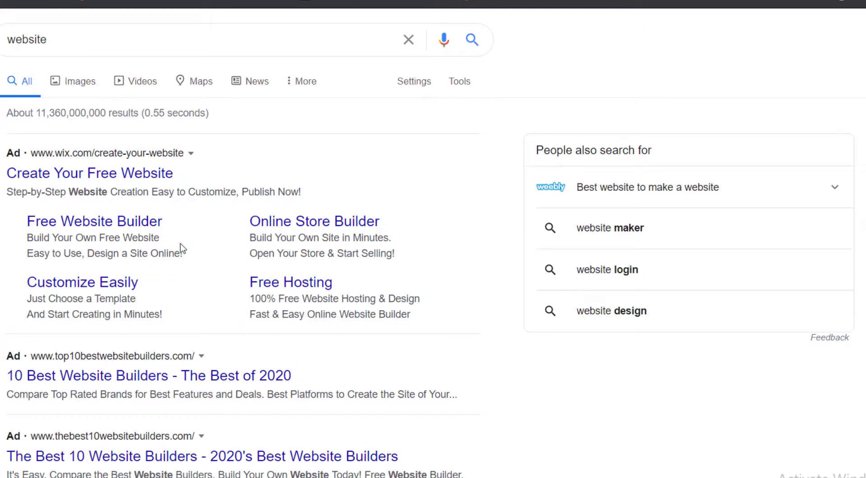
{"action": "scroll", "coordinate": [180, 280], "scroll_direction": "down", "scroll_amount": 1}
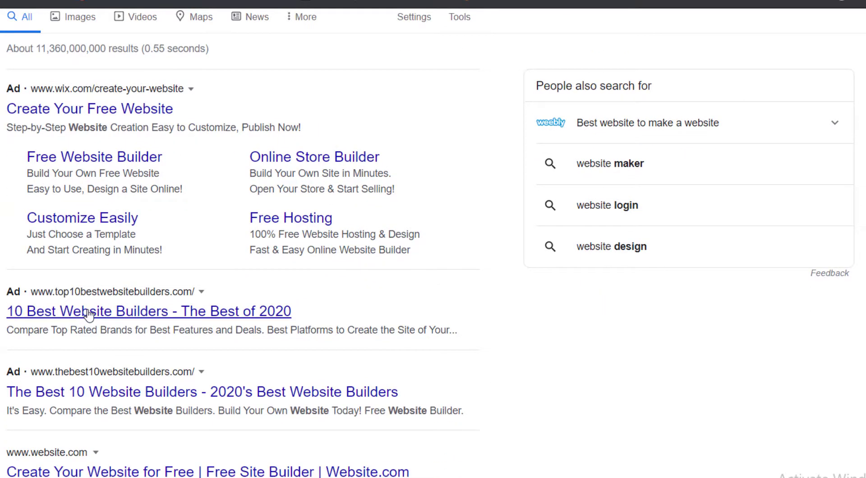
{"action": "right_click", "coordinate": [89, 314]}
{"action": "left_click", "coordinate": [108, 321]}
{"action": "scroll", "coordinate": [103, 156], "scroll_direction": "up", "scroll_amount": 1}
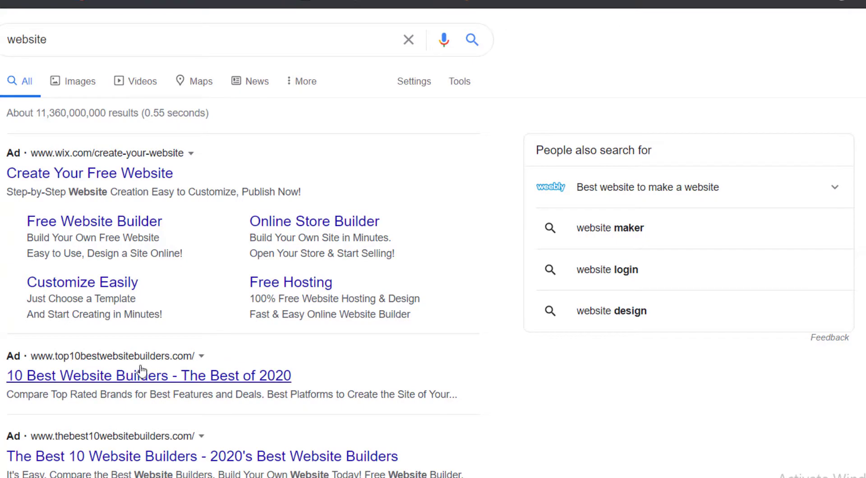
{"action": "key", "text": "ctrl+Tab"}
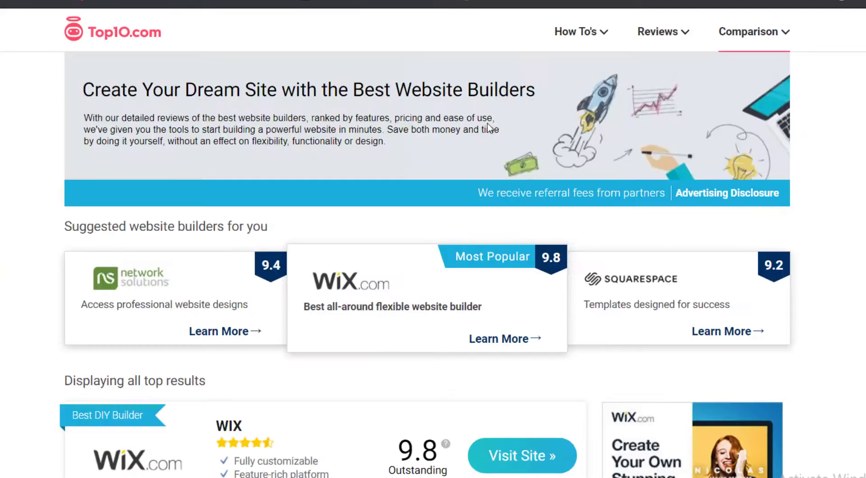
Examine the Top10.com comparison page, reviewing the suggested builders, the ranked website builders and the online store builders.
{"action": "scroll", "coordinate": [488, 128], "scroll_direction": "down", "scroll_amount": 5}
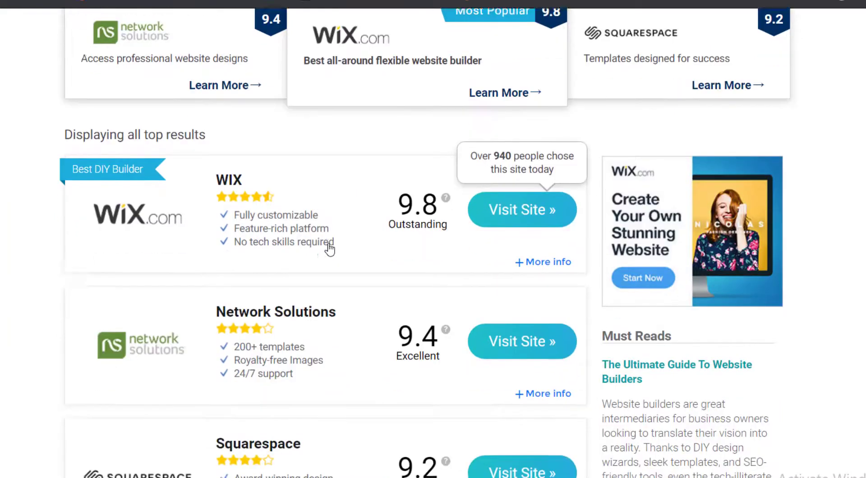
{"action": "scroll", "coordinate": [176, 208], "scroll_direction": "up", "scroll_amount": 5}
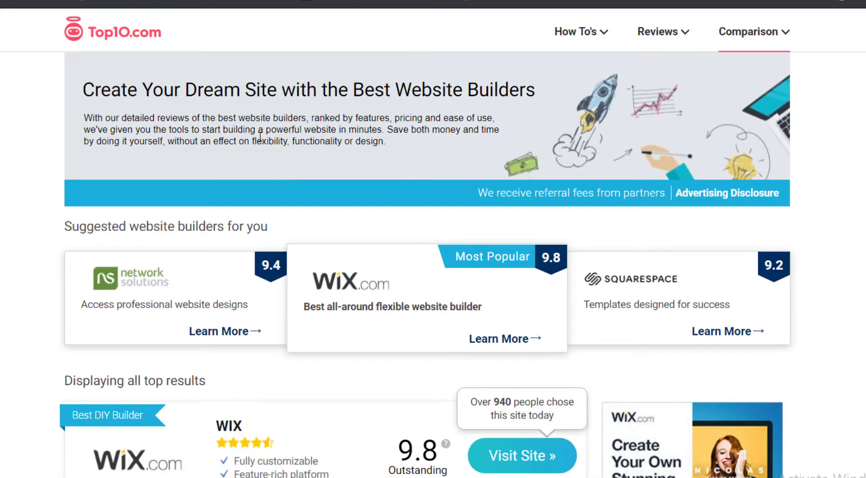
{"action": "scroll", "coordinate": [260, 135], "scroll_direction": "down", "scroll_amount": 2}
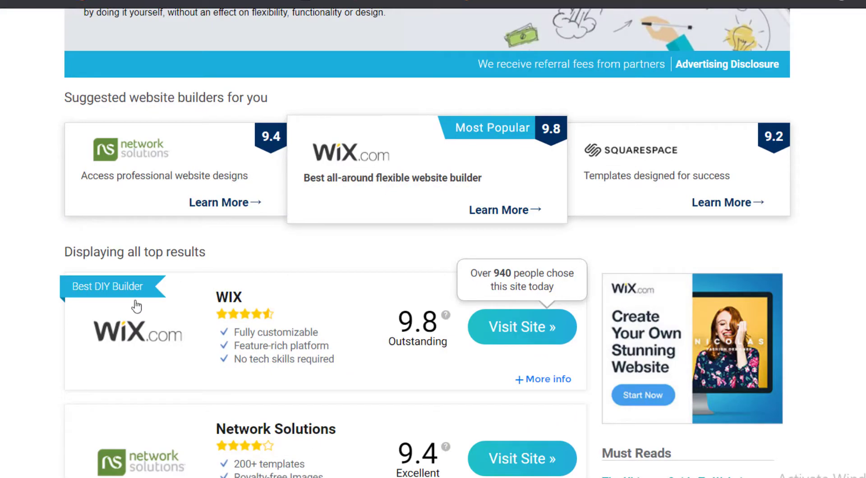
{"action": "scroll", "coordinate": [135, 305], "scroll_direction": "down", "scroll_amount": 4}
{"action": "scroll", "coordinate": [136, 307], "scroll_direction": "down", "scroll_amount": 5}
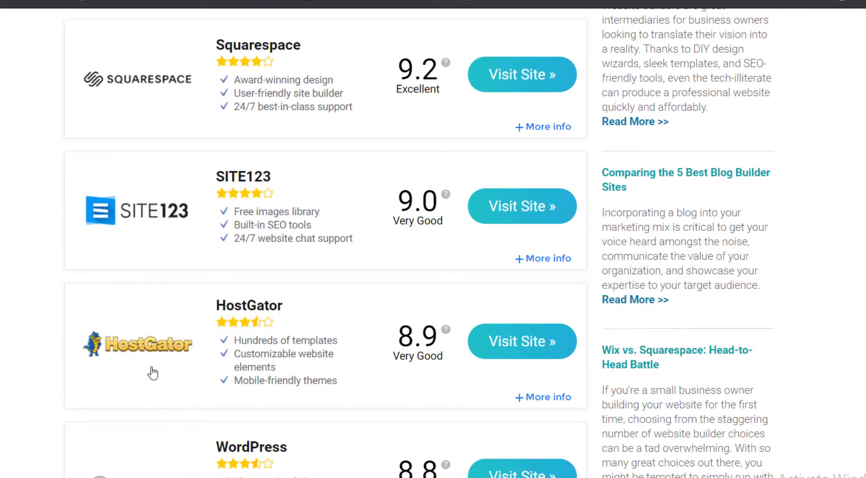
{"action": "scroll", "coordinate": [186, 396], "scroll_direction": "down", "scroll_amount": 4}
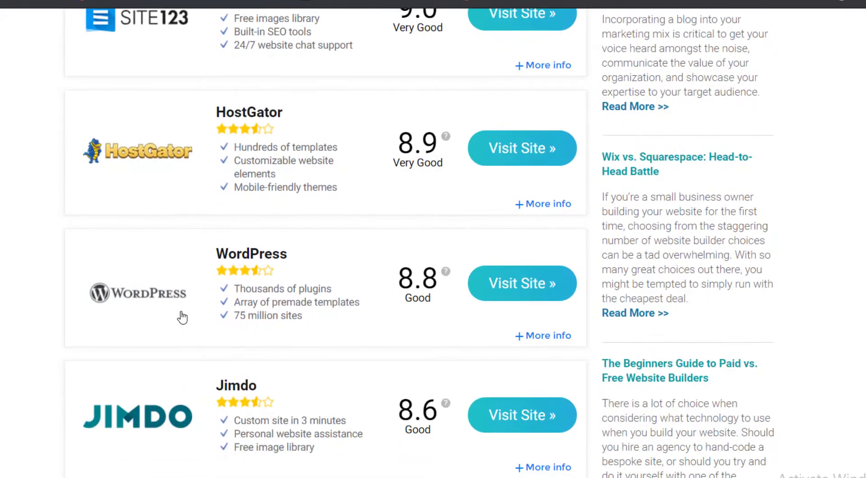
{"action": "scroll", "coordinate": [182, 317], "scroll_direction": "down", "scroll_amount": 4}
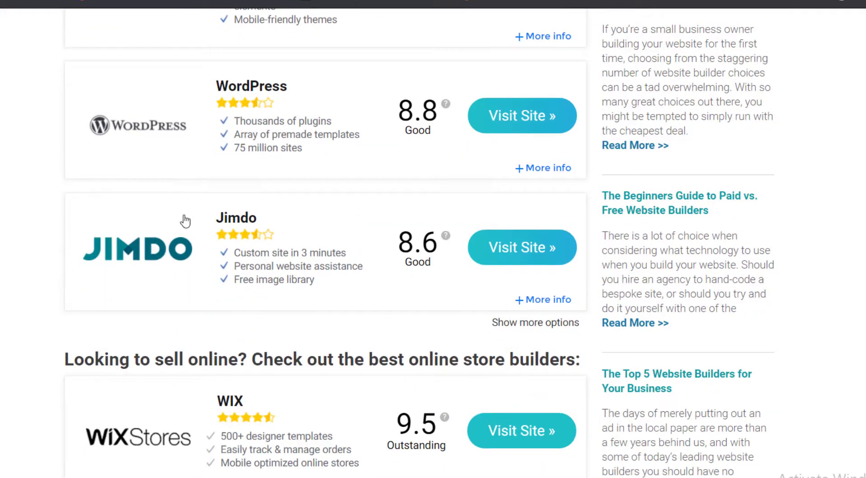
{"action": "scroll", "coordinate": [184, 219], "scroll_direction": "down", "scroll_amount": 10}
{"action": "key", "text": "Home"}
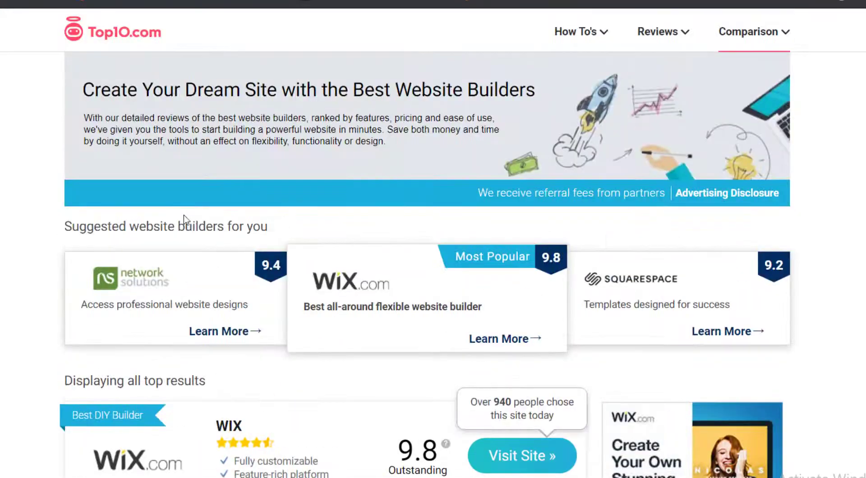
{"action": "scroll", "coordinate": [239, 271], "scroll_direction": "down", "scroll_amount": 4}
{"action": "scroll", "coordinate": [242, 318], "scroll_direction": "up", "scroll_amount": 4}
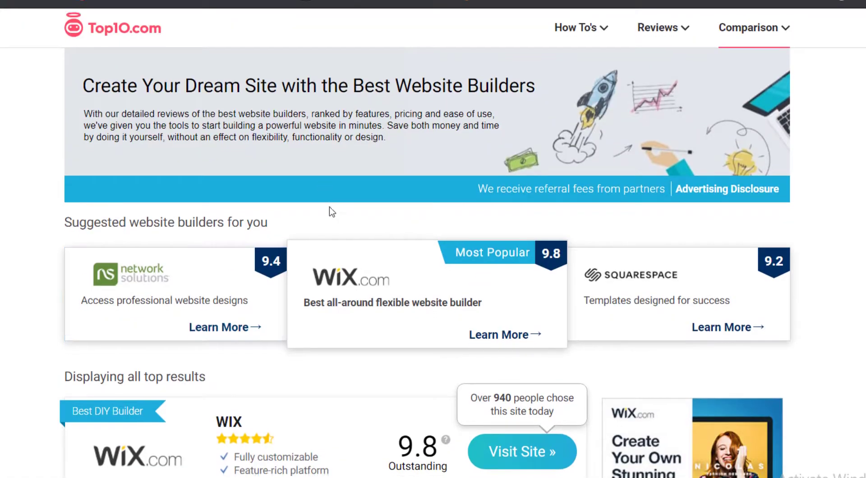
{"action": "scroll", "coordinate": [332, 212], "scroll_direction": "down", "scroll_amount": 3}
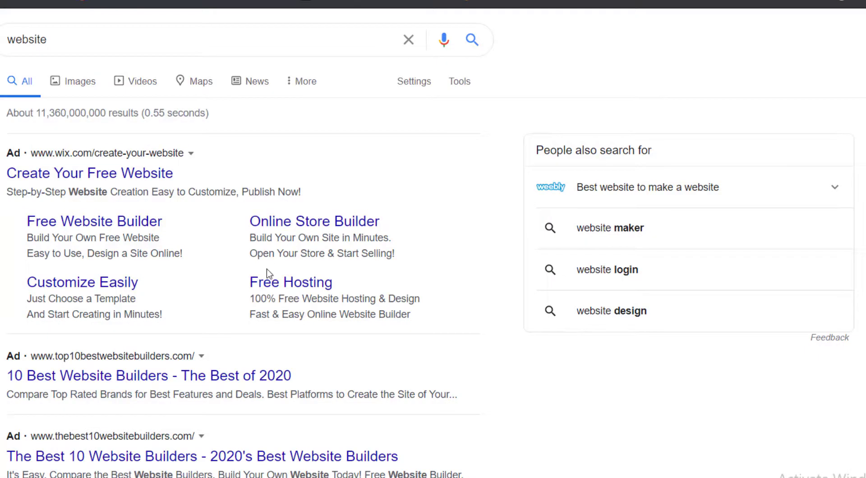
Open the "The Best 10 Website Builders - 2020's Best Website Builders" search ad in a new tab and switch to it.
{"action": "scroll", "coordinate": [270, 276], "scroll_direction": "down", "scroll_amount": 4}
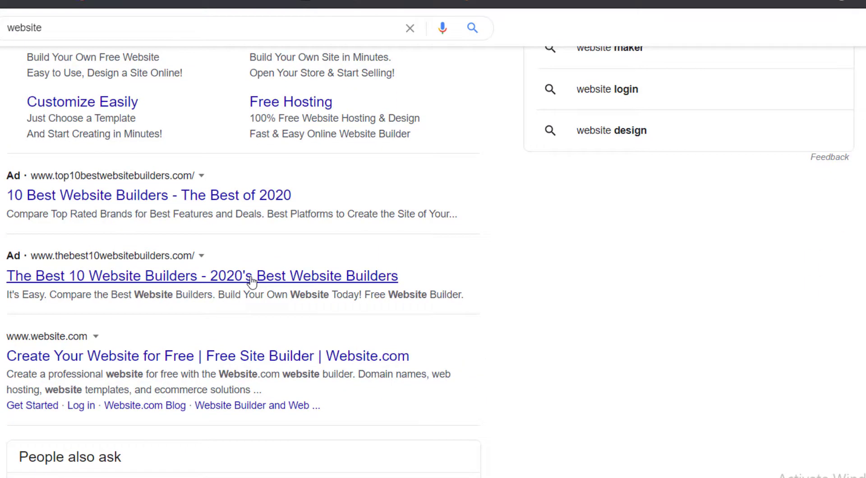
{"action": "right_click", "coordinate": [252, 280]}
{"action": "left_click", "coordinate": [277, 285]}
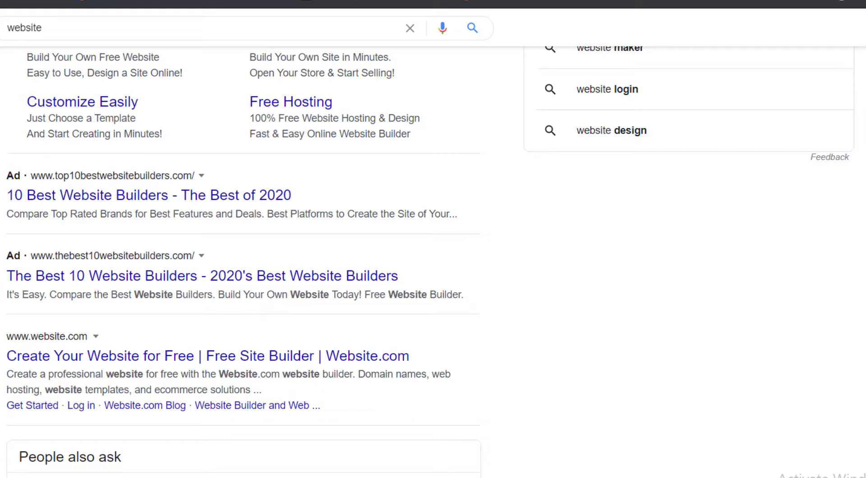
{"action": "key", "text": "ctrl+Tab"}
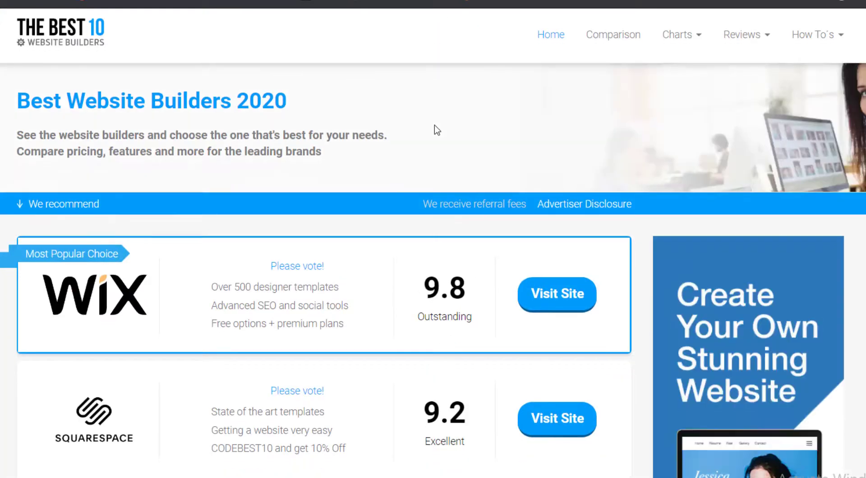
Examine the top-ranked builders on The Best 10 Website Builders page, and return to the Google results.
{"action": "scroll", "coordinate": [436, 130], "scroll_direction": "down", "scroll_amount": 3}
{"action": "scroll", "coordinate": [435, 145], "scroll_direction": "up", "scroll_amount": 3}
{"action": "scroll", "coordinate": [437, 228], "scroll_direction": "down", "scroll_amount": 3}
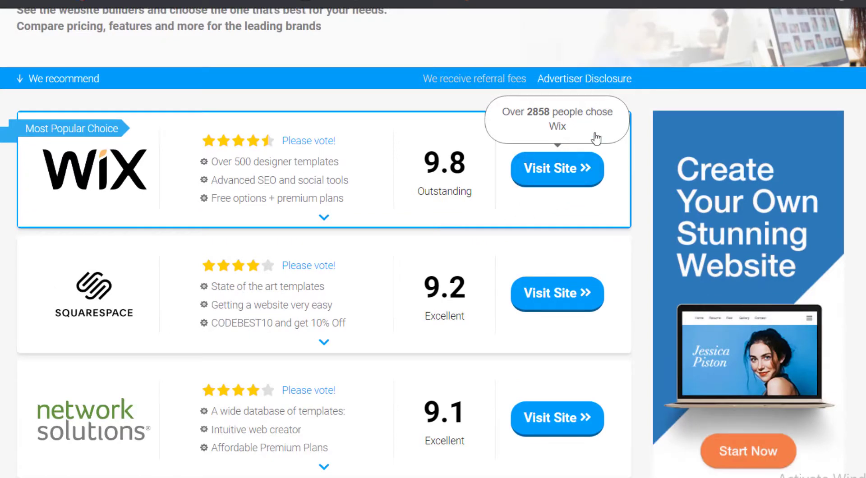
{"action": "key", "text": "alt+Left"}
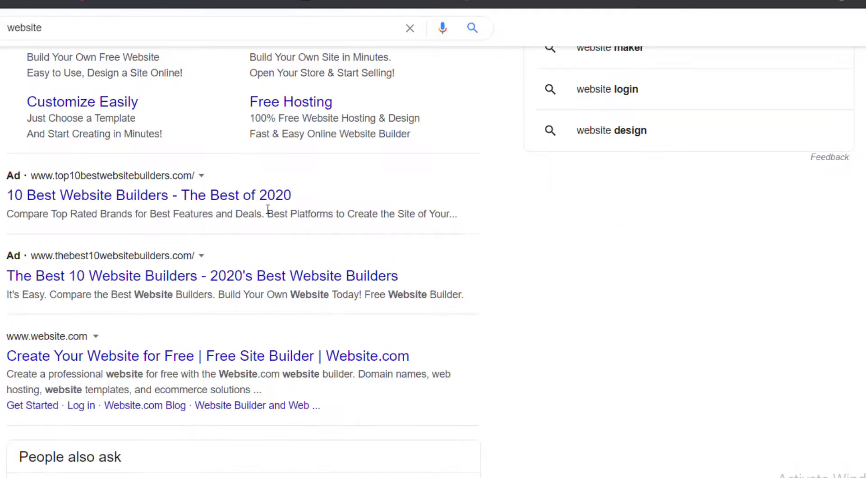
Switch to the Tageero home page and open the "Best Blogging Platforms to Make Money Online" review.
{"action": "scroll", "coordinate": [266, 206], "scroll_direction": "down", "scroll_amount": 3}
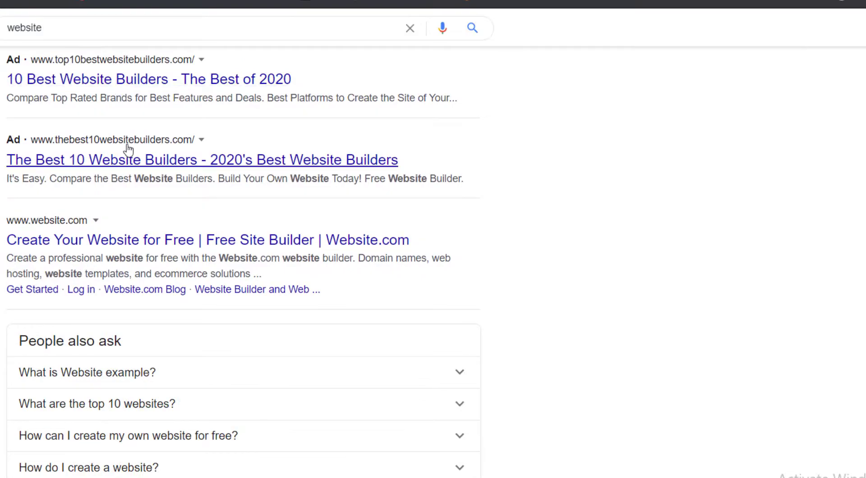
{"action": "scroll", "coordinate": [128, 146], "scroll_direction": "up", "scroll_amount": 5}
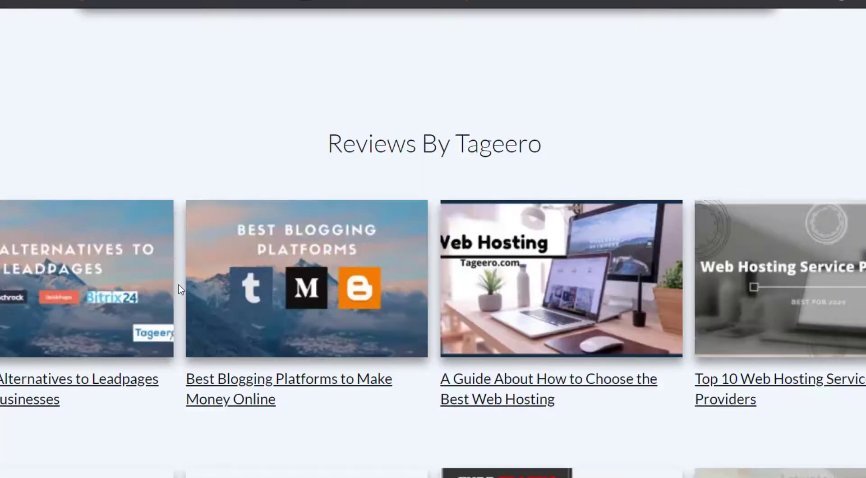
{"action": "scroll", "coordinate": [180, 289], "scroll_direction": "down", "scroll_amount": 2}
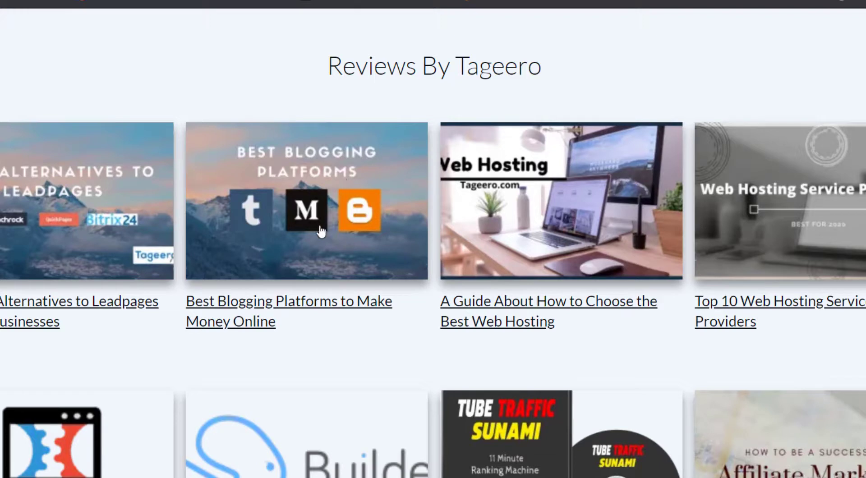
{"action": "left_click", "coordinate": [324, 277]}
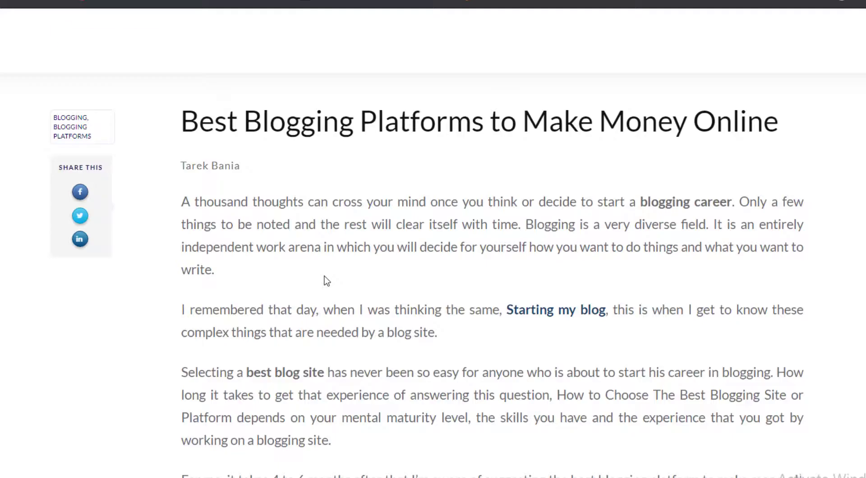
Examine the "Best Blogging Platforms to Make Money Online" review, from the web host criteria through the platform pros and cons to the author section.
{"action": "scroll", "coordinate": [325, 277], "scroll_direction": "down", "scroll_amount": 10}
{"action": "scroll", "coordinate": [325, 277], "scroll_direction": "down", "scroll_amount": 6}
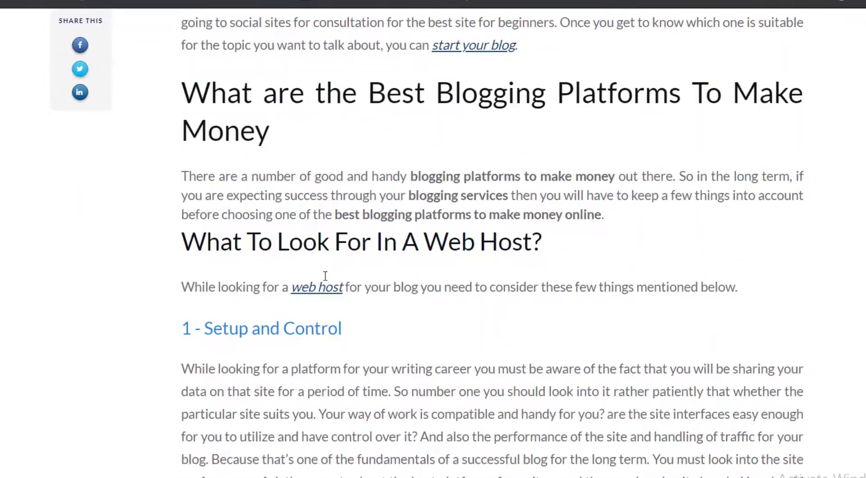
{"action": "scroll", "coordinate": [329, 295], "scroll_direction": "down", "scroll_amount": 20}
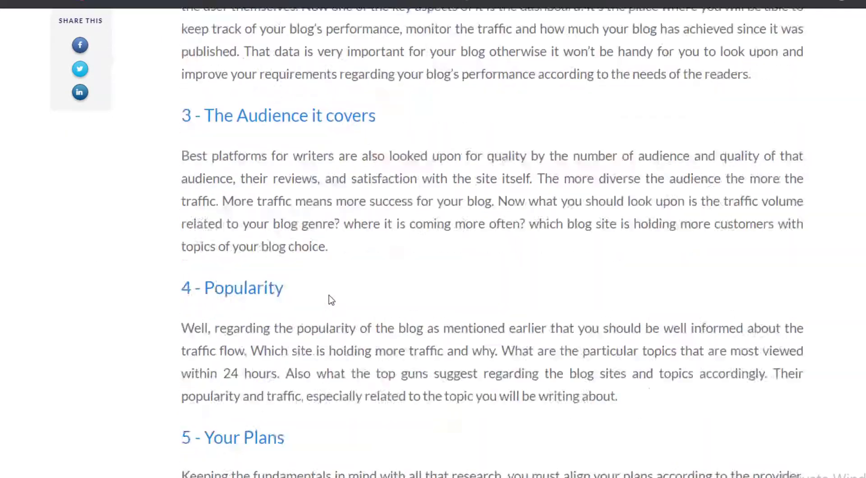
{"action": "scroll", "coordinate": [330, 299], "scroll_direction": "down", "scroll_amount": 3}
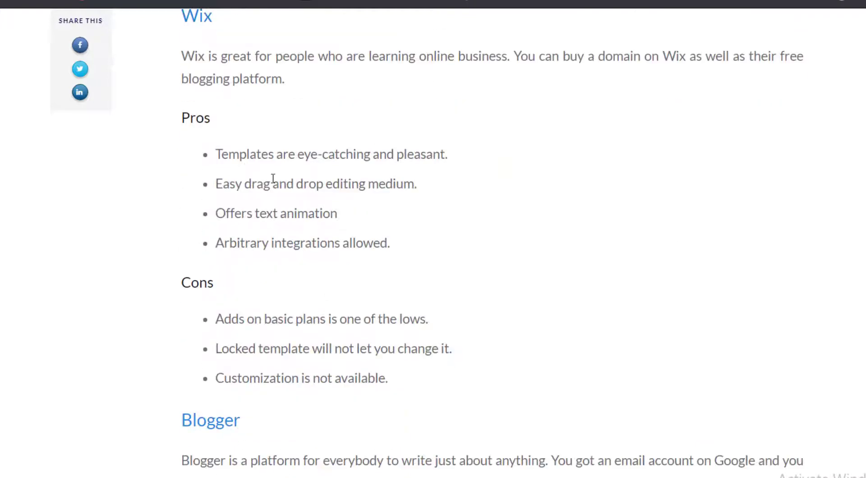
{"action": "scroll", "coordinate": [270, 170], "scroll_direction": "up", "scroll_amount": 2}
{"action": "scroll", "coordinate": [317, 157], "scroll_direction": "down", "scroll_amount": 18}
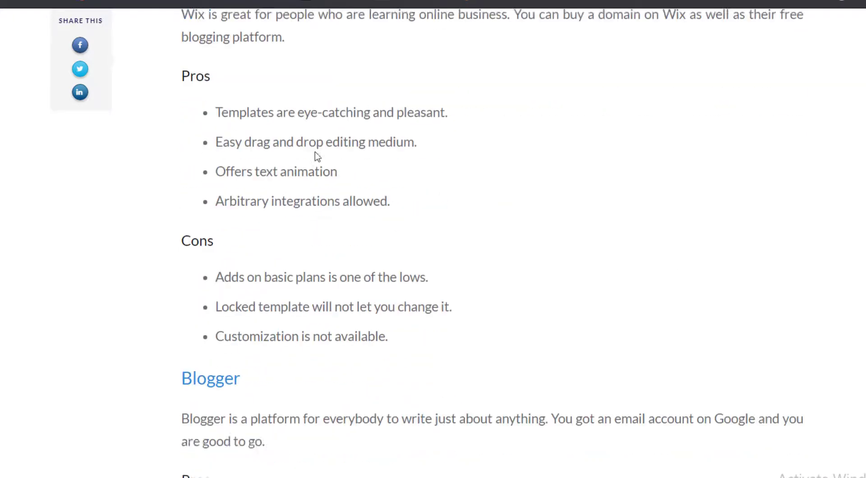
{"action": "scroll", "coordinate": [317, 157], "scroll_direction": "down", "scroll_amount": 20}
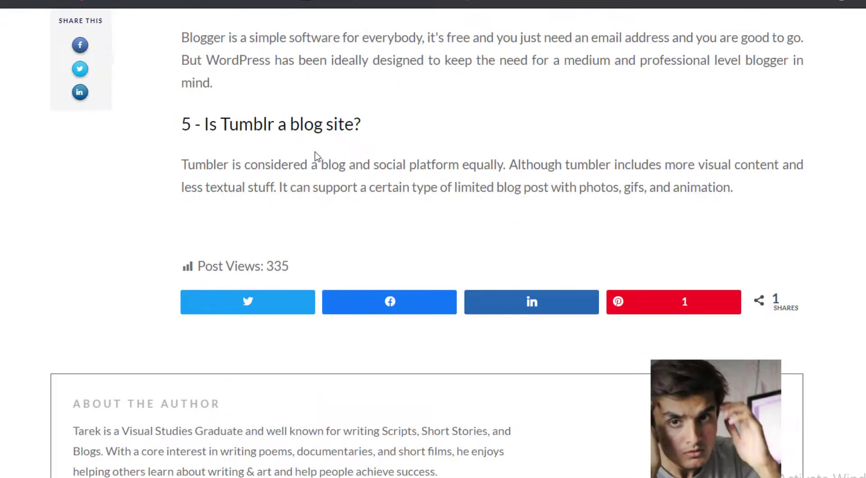
{"action": "scroll", "coordinate": [318, 157], "scroll_direction": "down", "scroll_amount": 8}
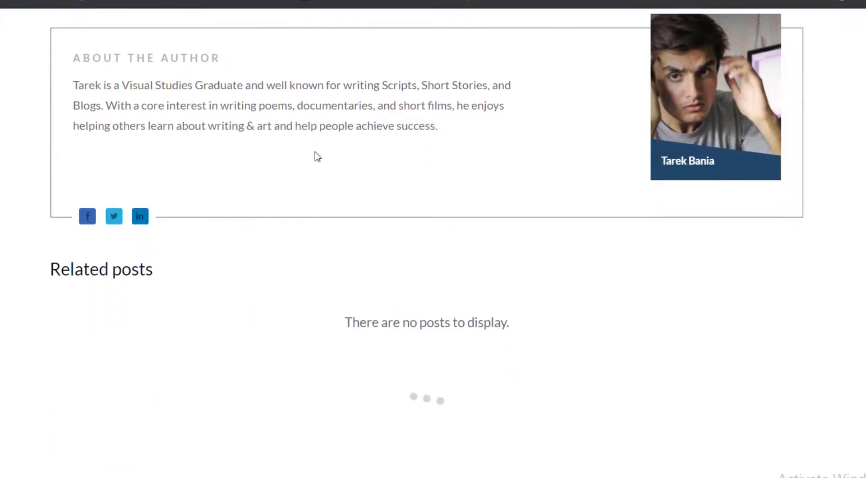
{"action": "key", "text": "Home"}
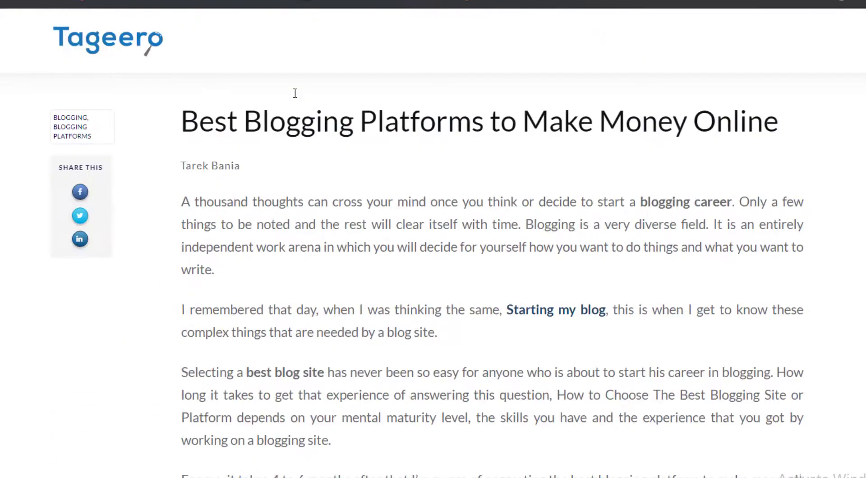
{"action": "scroll", "coordinate": [377, 189], "scroll_direction": "down", "scroll_amount": 6}
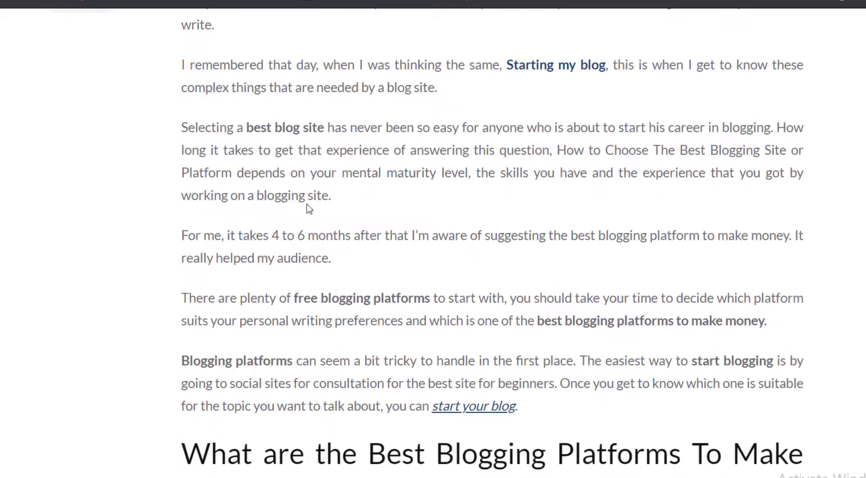
{"action": "scroll", "coordinate": [315, 207], "scroll_direction": "up", "scroll_amount": 6}
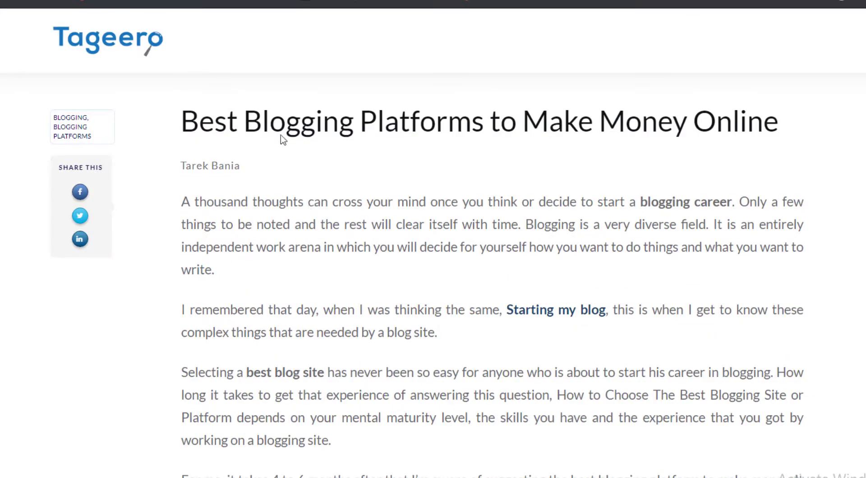
Switch to the Tageero home page and look over the book offer and the Reviews By Tageero section.
{"action": "key", "text": "ctrl+Tab"}
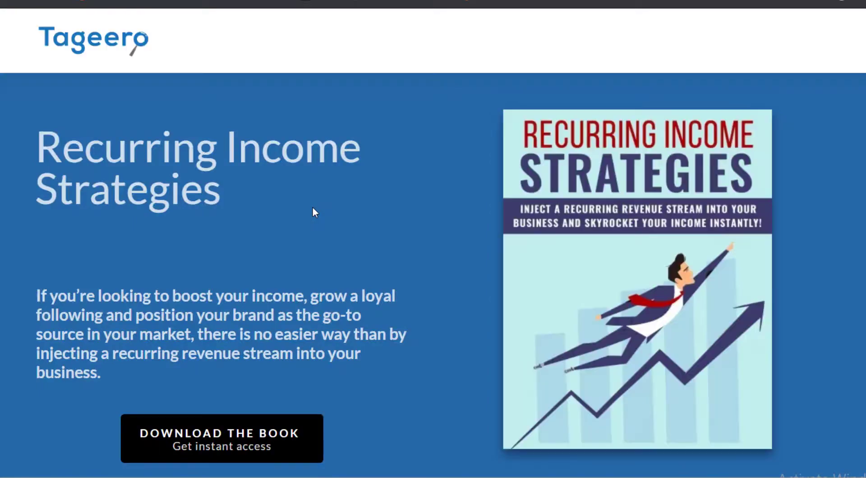
{"action": "scroll", "coordinate": [314, 212], "scroll_direction": "down", "scroll_amount": 15}
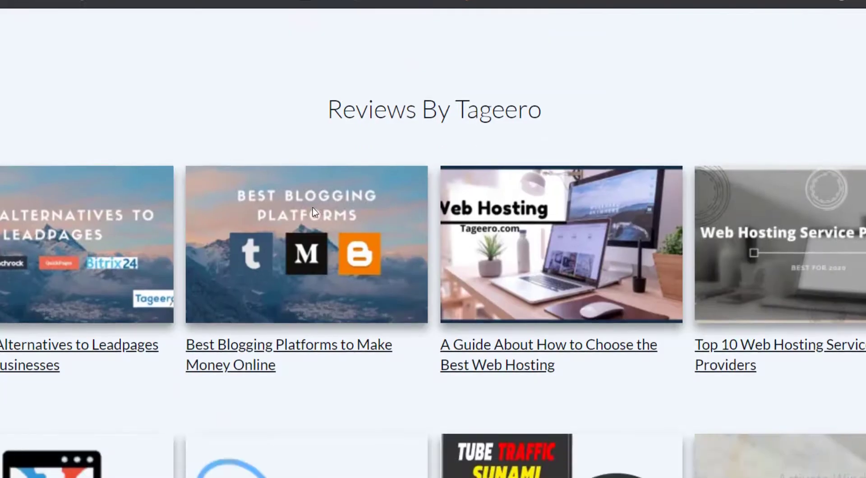
{"action": "scroll", "coordinate": [315, 213], "scroll_direction": "up", "scroll_amount": 15}
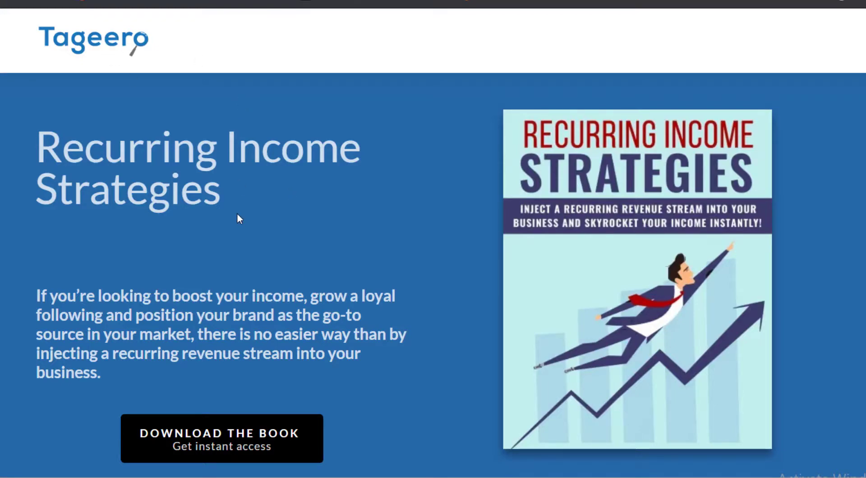
{"action": "scroll", "coordinate": [238, 217], "scroll_direction": "down", "scroll_amount": 15}
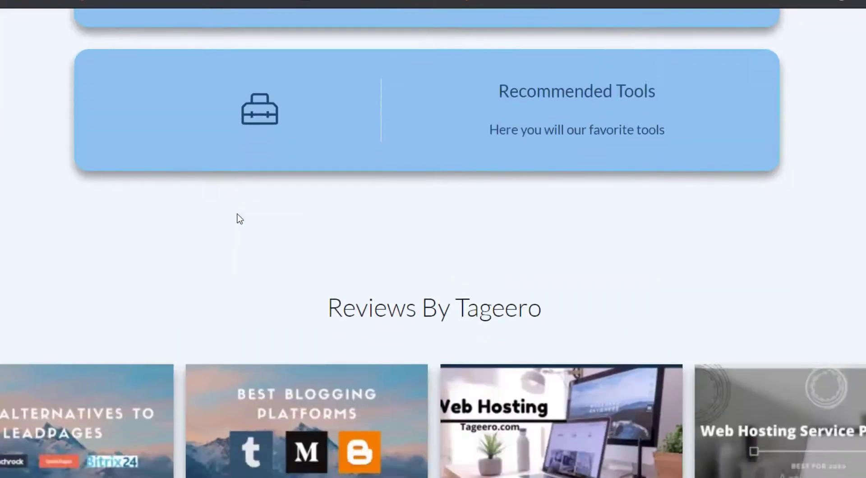
Examine the About Me section and the Tageero Recommends offers for AWeber, Builderall, bluehost and click funnels.
{"action": "scroll", "coordinate": [240, 219], "scroll_direction": "down", "scroll_amount": 15}
{"action": "scroll", "coordinate": [240, 218], "scroll_direction": "up", "scroll_amount": 8}
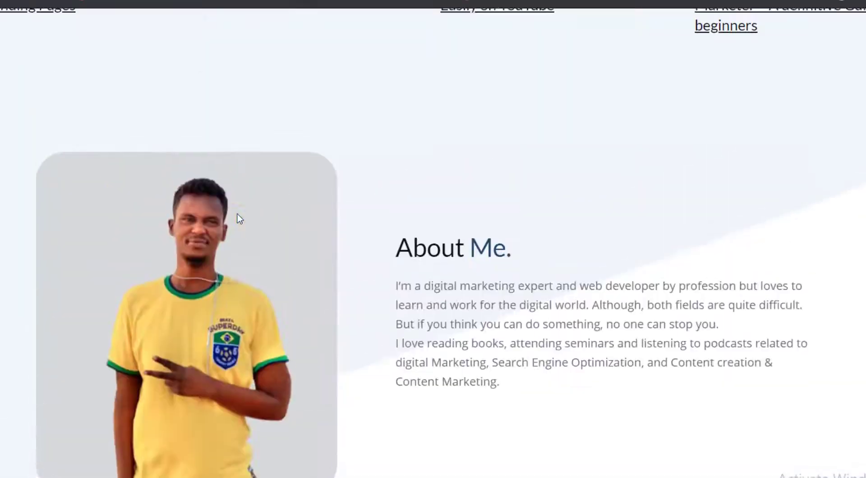
{"action": "scroll", "coordinate": [240, 219], "scroll_direction": "up", "scroll_amount": 1}
{"action": "scroll", "coordinate": [404, 328], "scroll_direction": "down", "scroll_amount": 8}
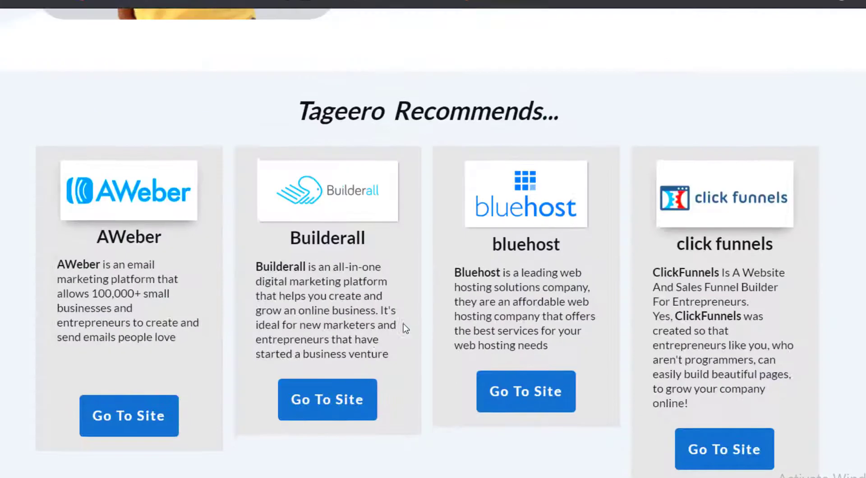
{"action": "scroll", "coordinate": [305, 264], "scroll_direction": "down", "scroll_amount": 4}
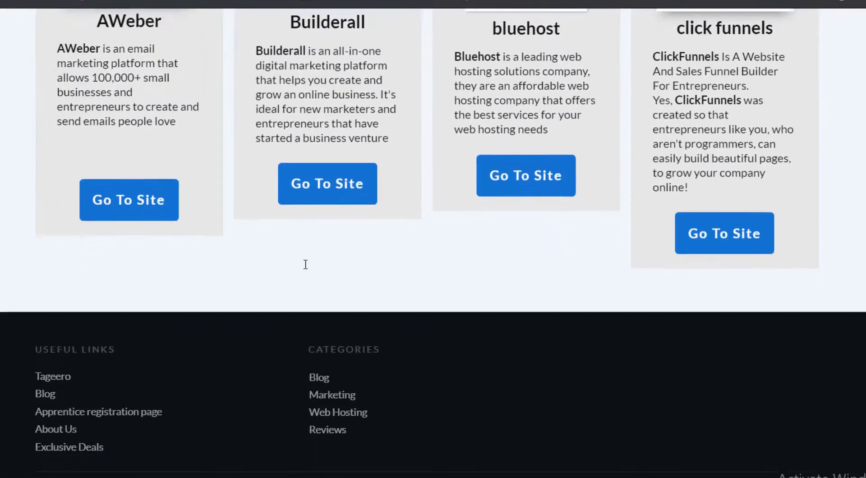
{"action": "scroll", "coordinate": [305, 264], "scroll_direction": "up", "scroll_amount": 6}
{"action": "scroll", "coordinate": [390, 267], "scroll_direction": "up", "scroll_amount": 3}
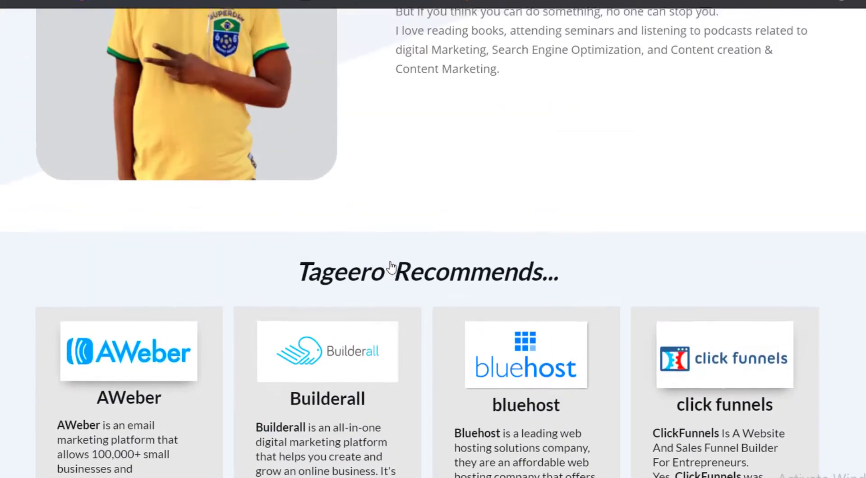
{"action": "scroll", "coordinate": [390, 266], "scroll_direction": "down", "scroll_amount": 2}
{"action": "scroll", "coordinate": [675, 336], "scroll_direction": "down", "scroll_amount": 3}
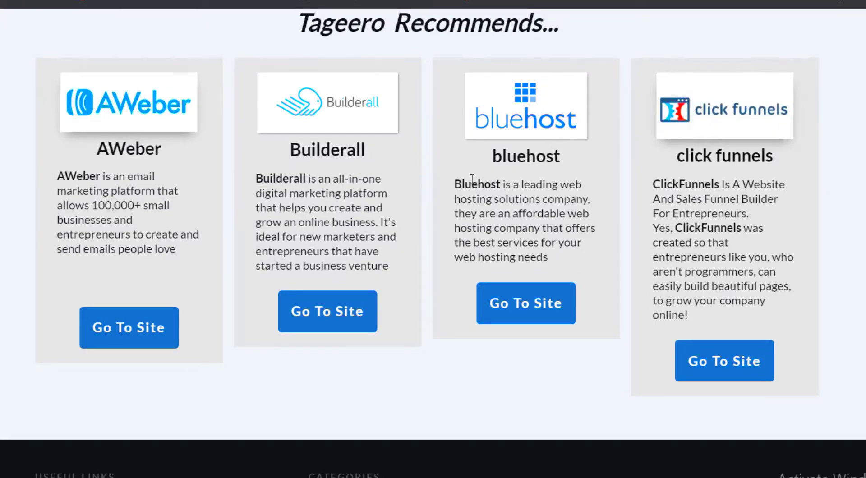
Examine the Reviews By Tageero articles and the Recurring Income Strategies book download offer on the home page.
{"action": "scroll", "coordinate": [496, 186], "scroll_direction": "up", "scroll_amount": 15}
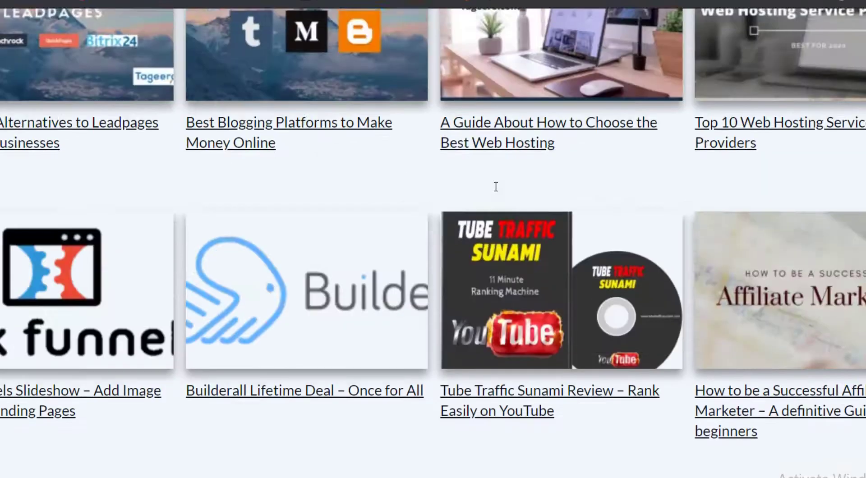
{"action": "scroll", "coordinate": [496, 190], "scroll_direction": "up", "scroll_amount": 2}
{"action": "scroll", "coordinate": [518, 192], "scroll_direction": "down", "scroll_amount": 4}
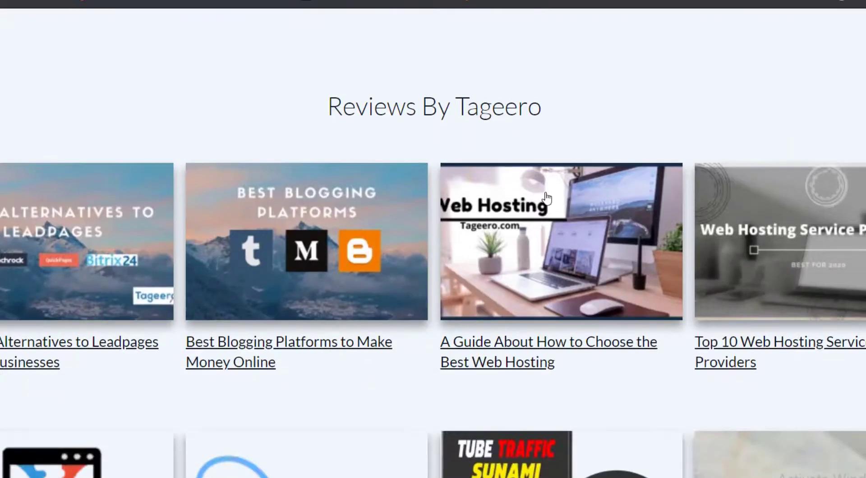
{"action": "scroll", "coordinate": [556, 246], "scroll_direction": "down", "scroll_amount": 2}
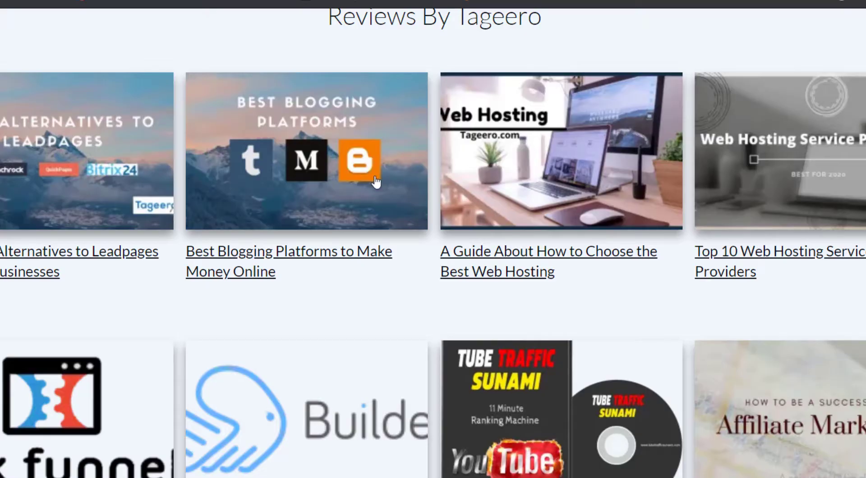
{"action": "scroll", "coordinate": [375, 182], "scroll_direction": "up", "scroll_amount": 1}
{"action": "scroll", "coordinate": [374, 182], "scroll_direction": "up", "scroll_amount": 10}
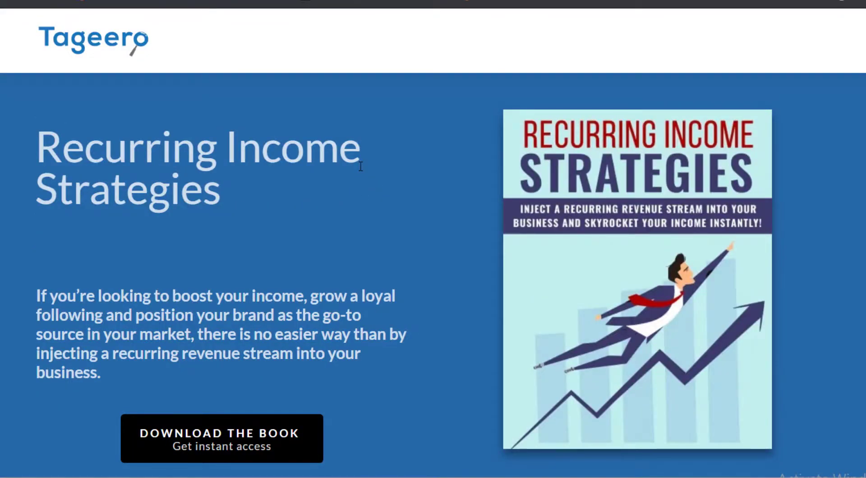
{"action": "scroll", "coordinate": [361, 166], "scroll_direction": "down", "scroll_amount": 3}
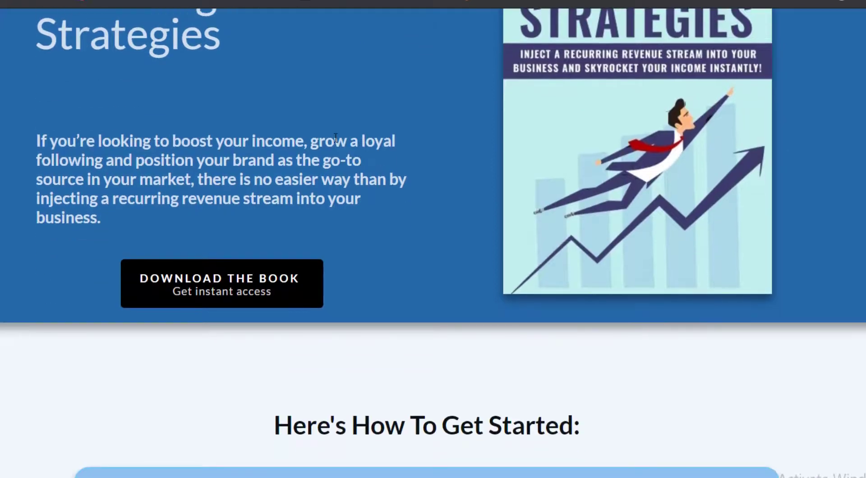
{"action": "scroll", "coordinate": [335, 138], "scroll_direction": "down", "scroll_amount": 14}
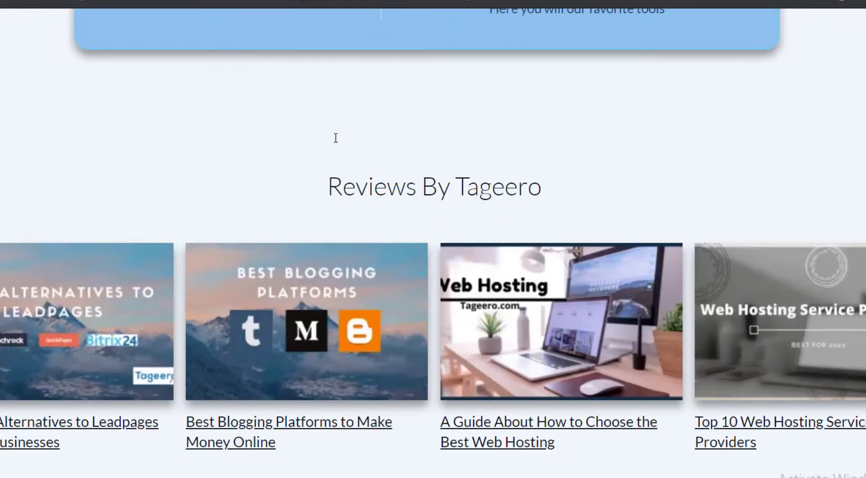
{"action": "scroll", "coordinate": [335, 138], "scroll_direction": "down", "scroll_amount": 2}
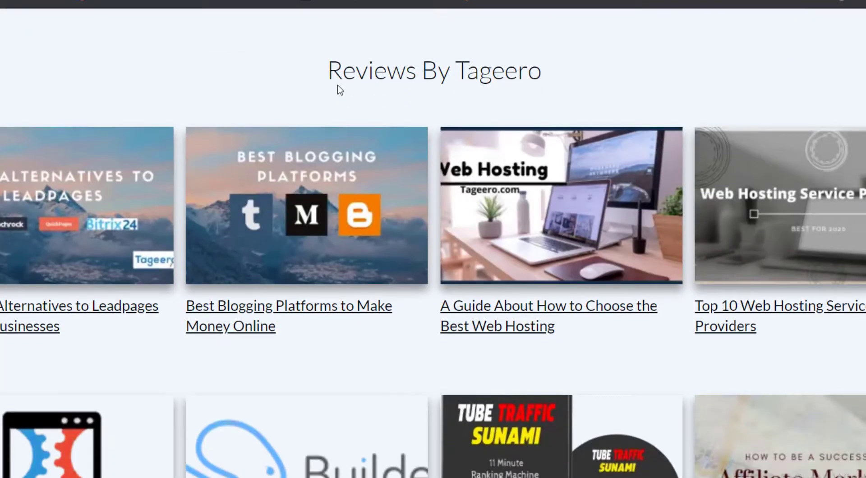
Review the home page layout again, from the Here's How To Get Started cards through both rows of review articles to About Me.
{"action": "scroll", "coordinate": [337, 84], "scroll_direction": "up", "scroll_amount": 20}
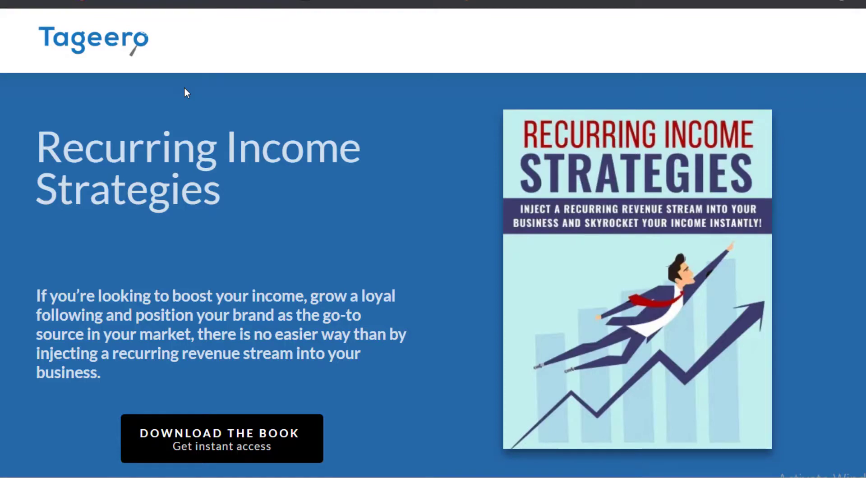
{"action": "scroll", "coordinate": [184, 89], "scroll_direction": "down", "scroll_amount": 9}
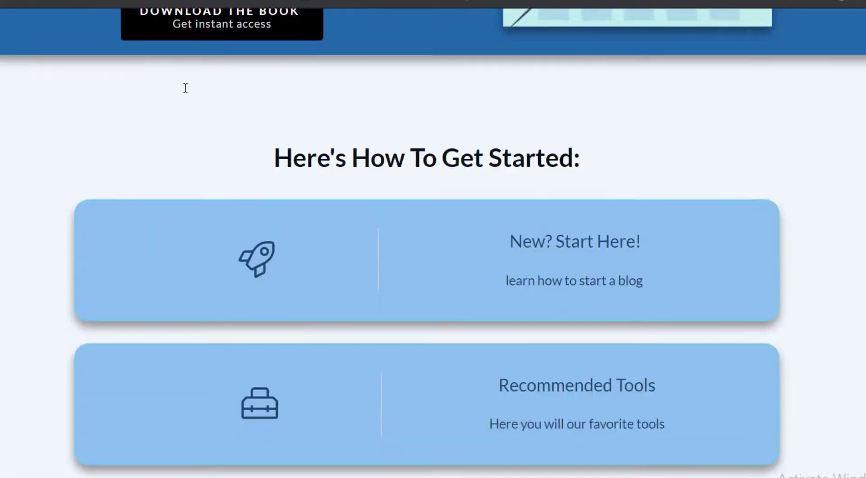
{"action": "scroll", "coordinate": [155, 161], "scroll_direction": "down", "scroll_amount": 12}
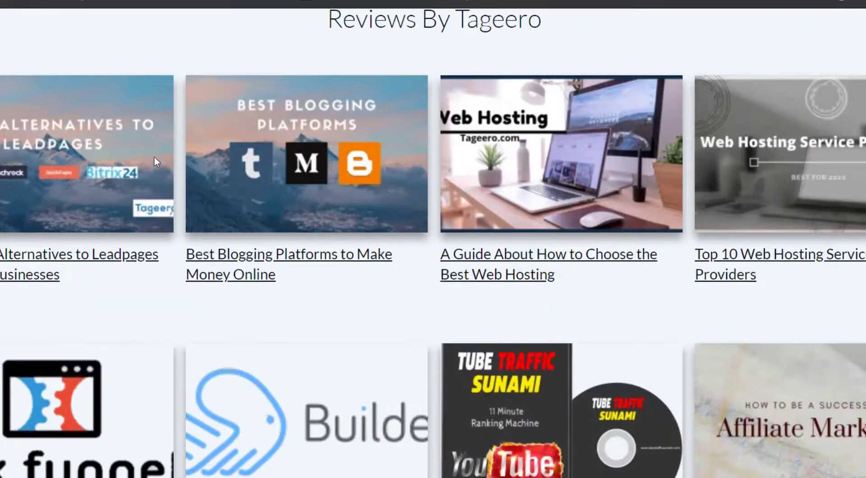
{"action": "scroll", "coordinate": [154, 162], "scroll_direction": "down", "scroll_amount": 3}
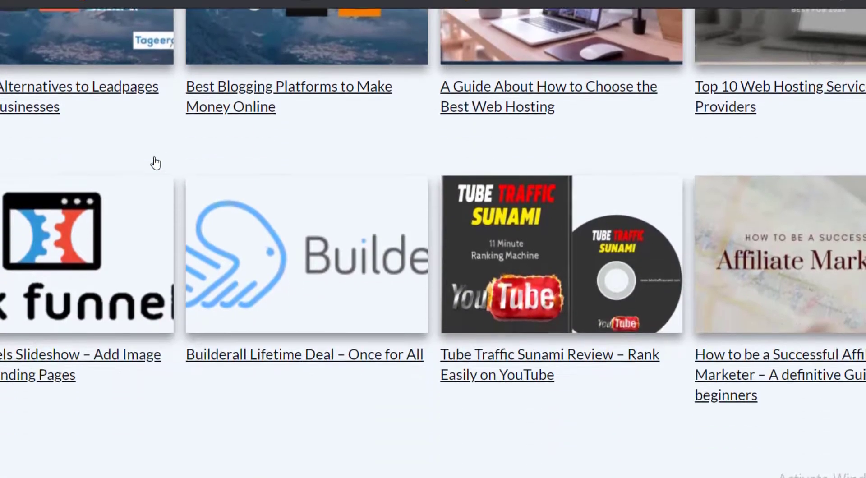
{"action": "scroll", "coordinate": [183, 122], "scroll_direction": "down", "scroll_amount": 5}
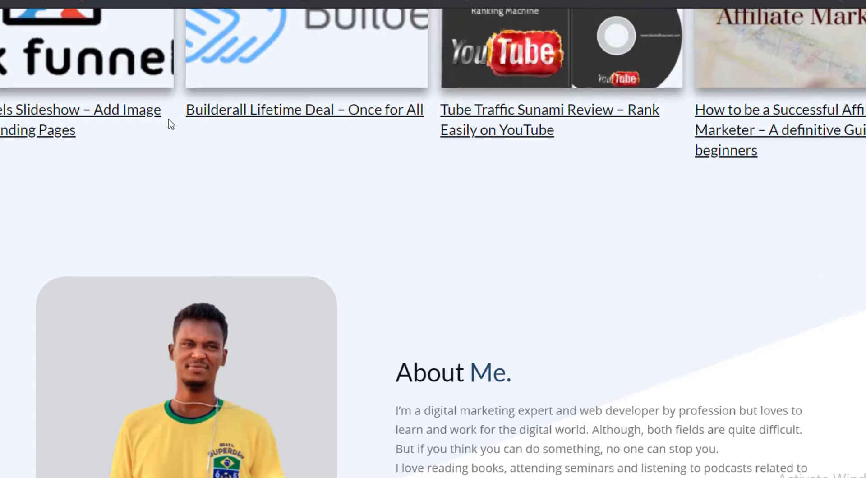
{"action": "scroll", "coordinate": [170, 122], "scroll_direction": "up", "scroll_amount": 7}
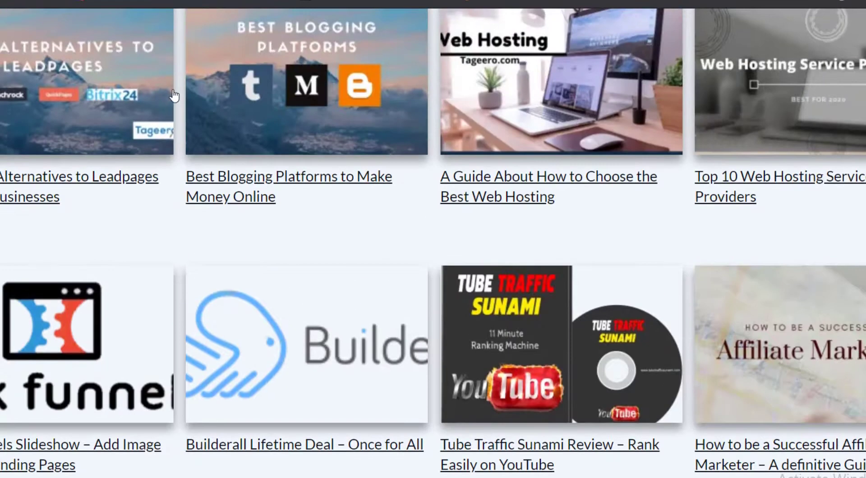
{"action": "scroll", "coordinate": [170, 91], "scroll_direction": "up", "scroll_amount": 2}
{"action": "scroll", "coordinate": [176, 95], "scroll_direction": "up", "scroll_amount": 2}
{"action": "scroll", "coordinate": [175, 95], "scroll_direction": "up", "scroll_amount": 6}
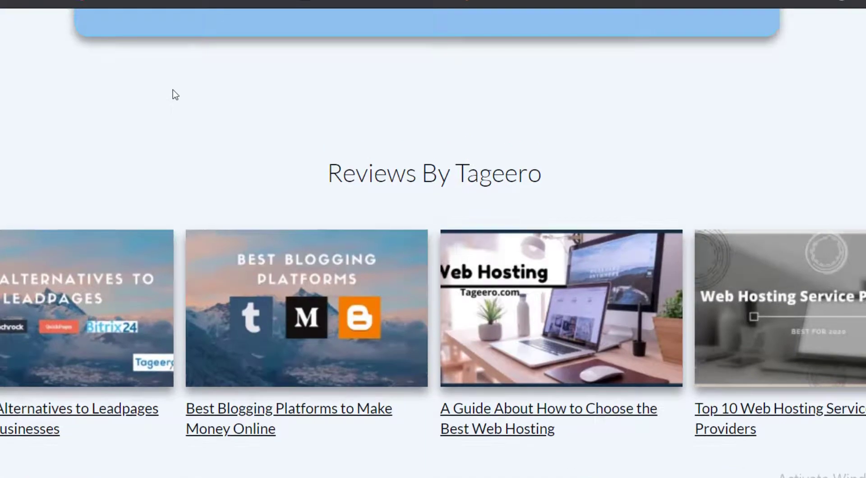
{"action": "scroll", "coordinate": [175, 94], "scroll_direction": "up", "scroll_amount": 10}
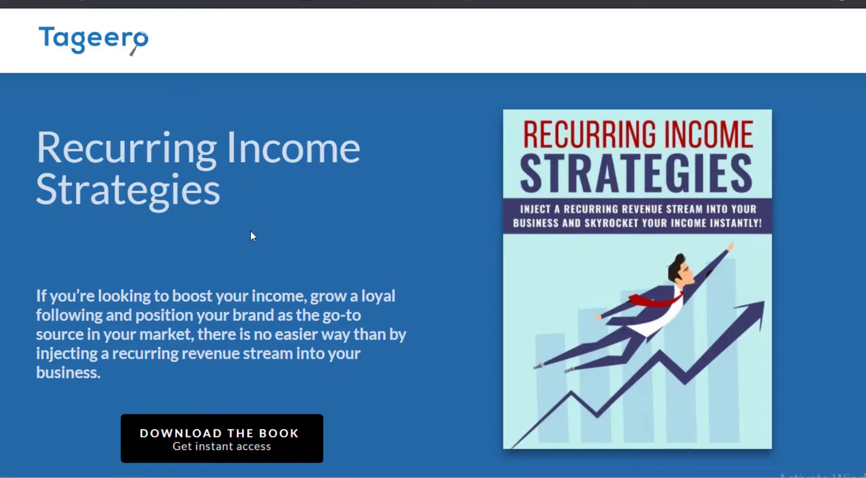
{"action": "scroll", "coordinate": [251, 232], "scroll_direction": "down", "scroll_amount": 20}
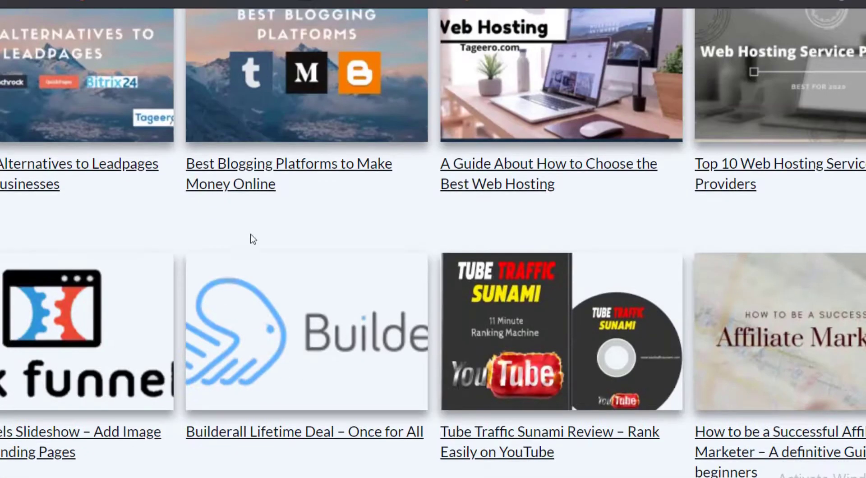
{"action": "scroll", "coordinate": [251, 152], "scroll_direction": "up", "scroll_amount": 5}
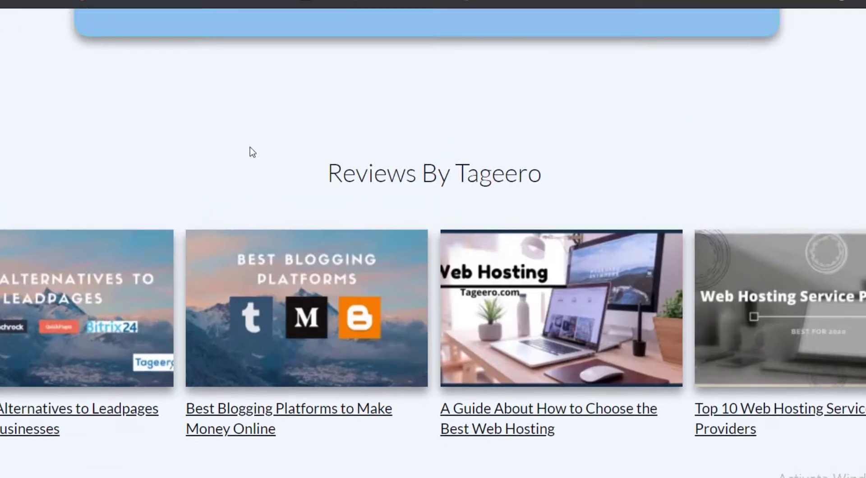
Switch from the Tageero home page to the Best Website Builders 2020 page and examine the ranked builders through the ecommerce section.
{"action": "scroll", "coordinate": [252, 152], "scroll_direction": "up", "scroll_amount": 15}
{"action": "scroll", "coordinate": [292, 271], "scroll_direction": "down", "scroll_amount": 8}
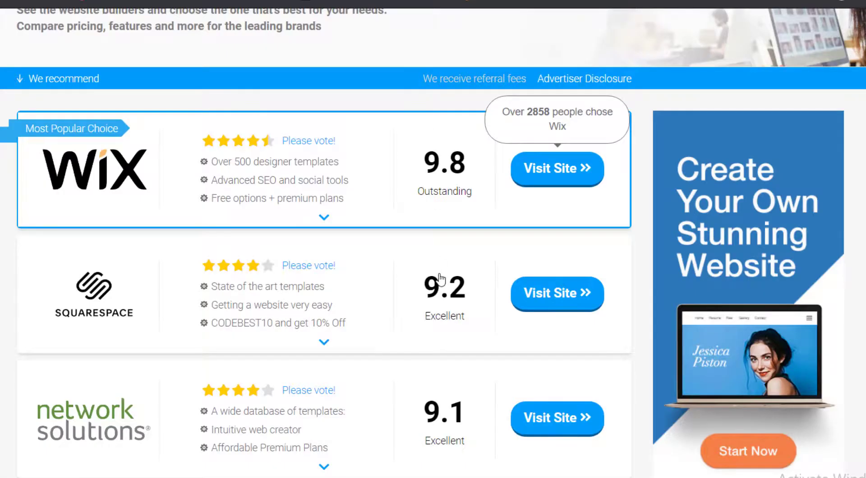
{"action": "scroll", "coordinate": [440, 278], "scroll_direction": "up", "scroll_amount": 3}
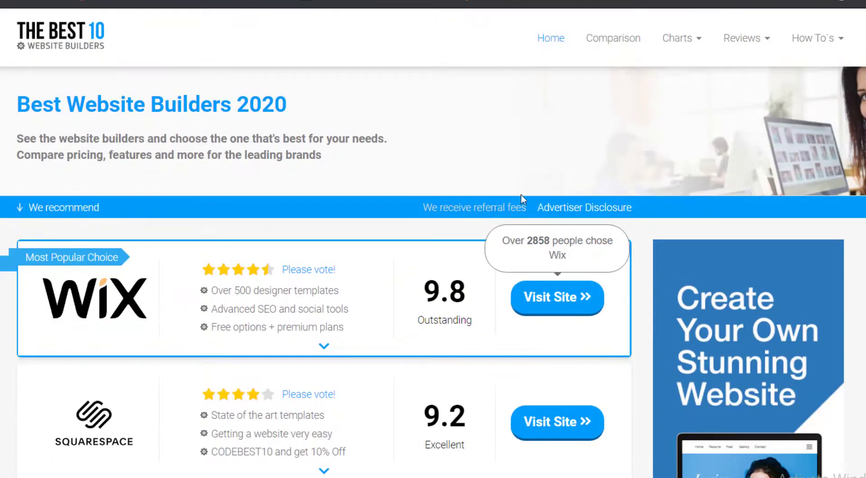
{"action": "scroll", "coordinate": [492, 221], "scroll_direction": "down", "scroll_amount": 1}
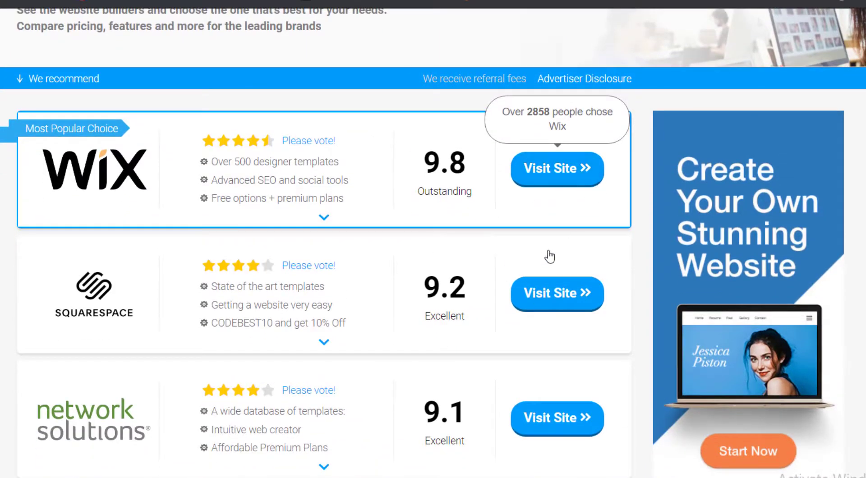
{"action": "scroll", "coordinate": [398, 273], "scroll_direction": "down", "scroll_amount": 2}
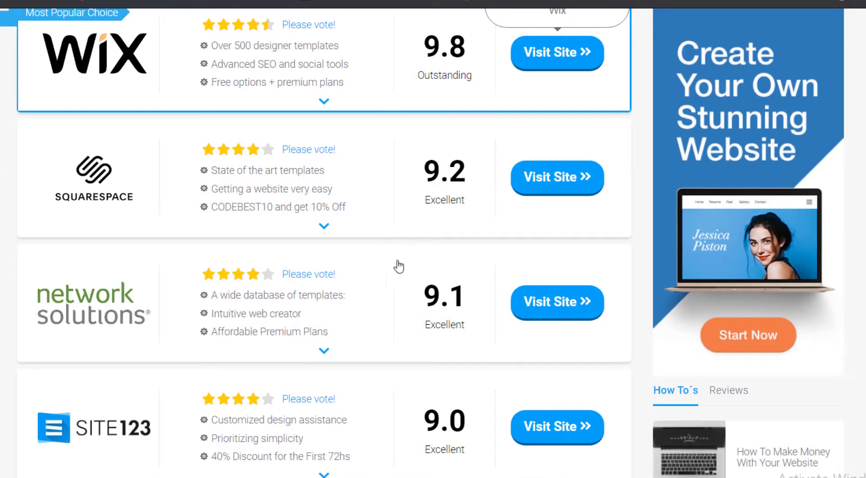
{"action": "scroll", "coordinate": [373, 265], "scroll_direction": "down", "scroll_amount": 4}
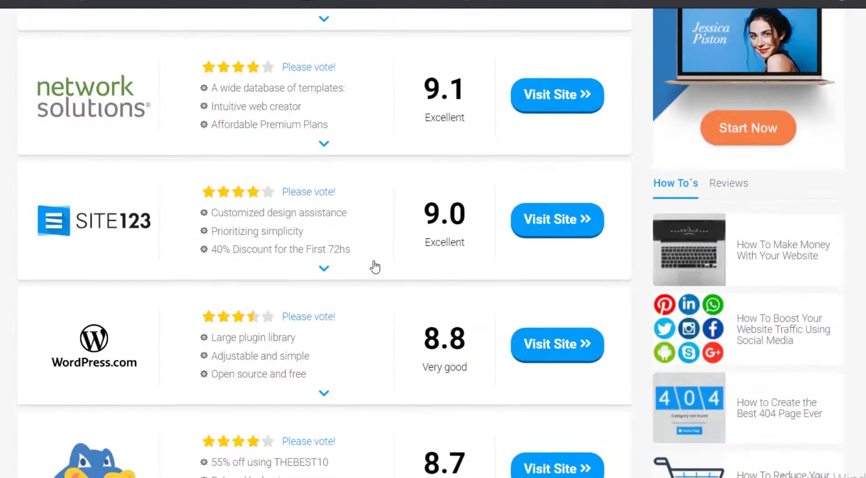
{"action": "scroll", "coordinate": [374, 267], "scroll_direction": "down", "scroll_amount": 4}
{"action": "scroll", "coordinate": [375, 267], "scroll_direction": "up", "scroll_amount": 15}
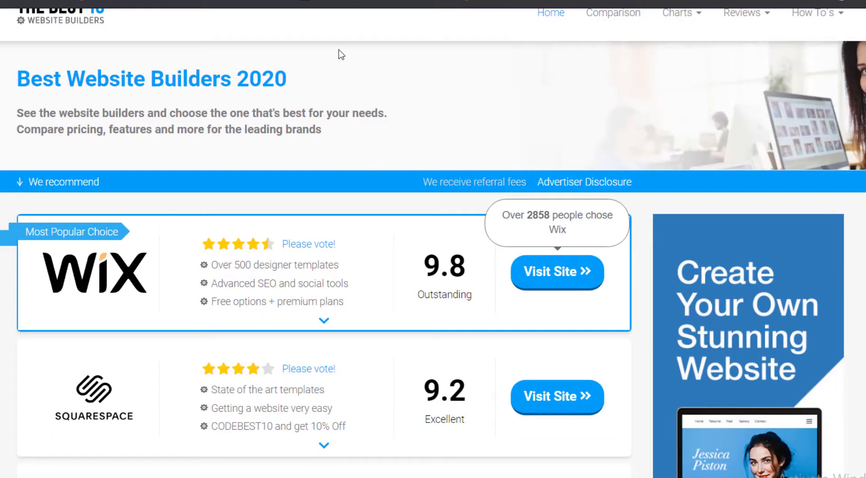
{"action": "scroll", "coordinate": [324, 212], "scroll_direction": "down", "scroll_amount": 20}
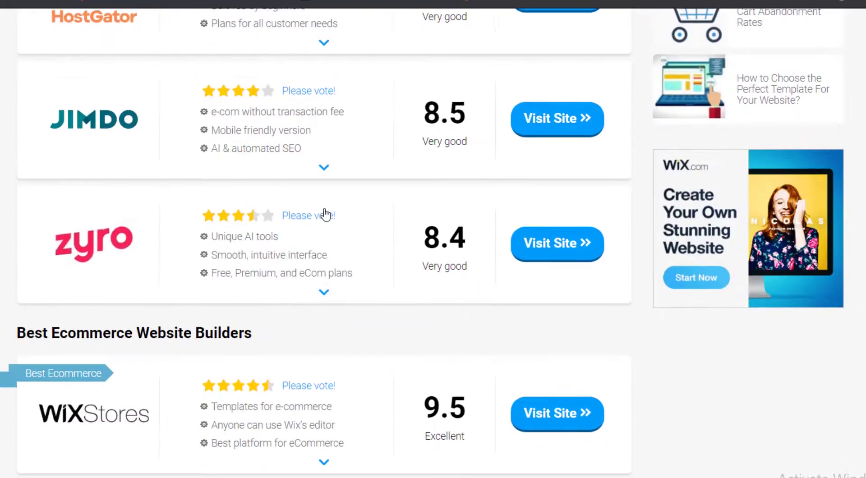
{"action": "scroll", "coordinate": [325, 213], "scroll_direction": "down", "scroll_amount": 6}
{"action": "key", "text": "Home"}
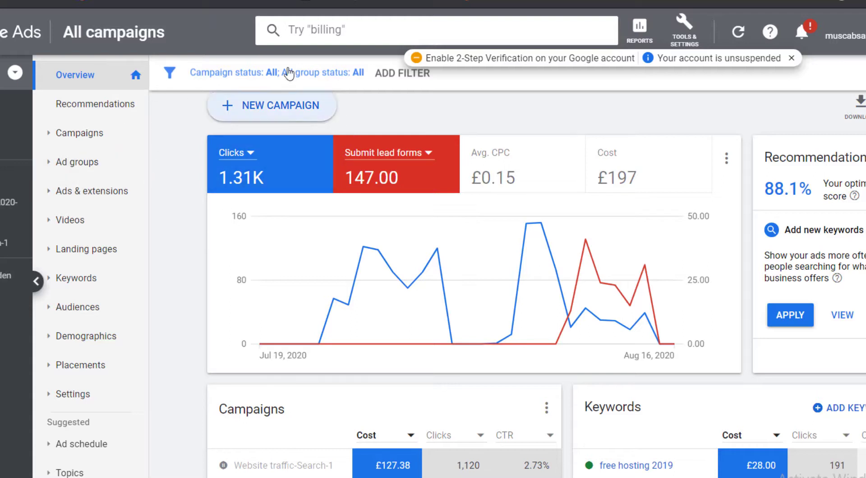
Switch to Google Ads and start a new Search campaign without a goal's guidance.
{"action": "left_click", "coordinate": [285, 123]}
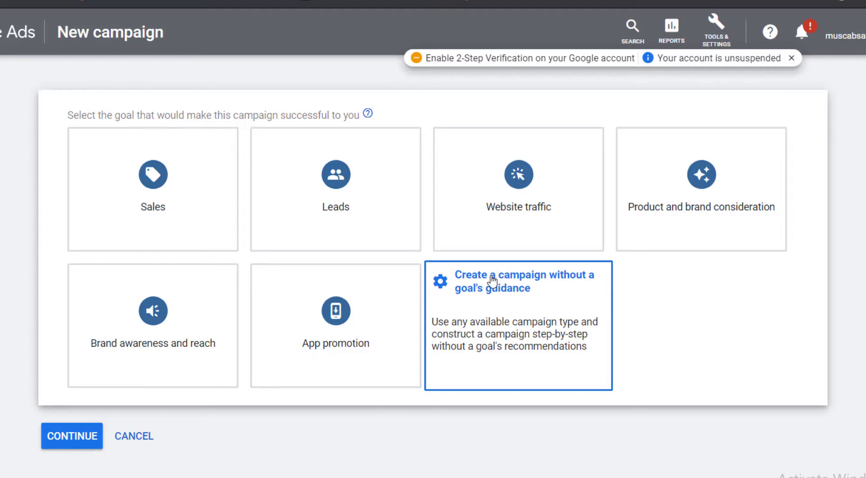
{"action": "left_click", "coordinate": [491, 281]}
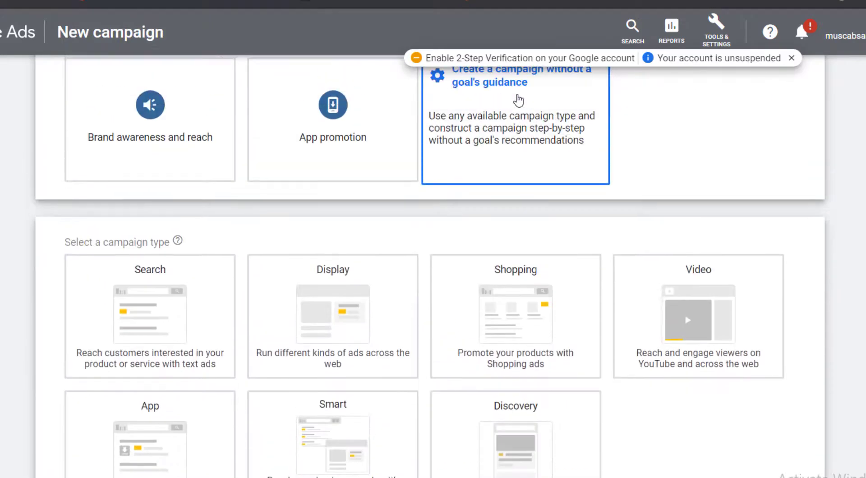
{"action": "left_click", "coordinate": [152, 293]}
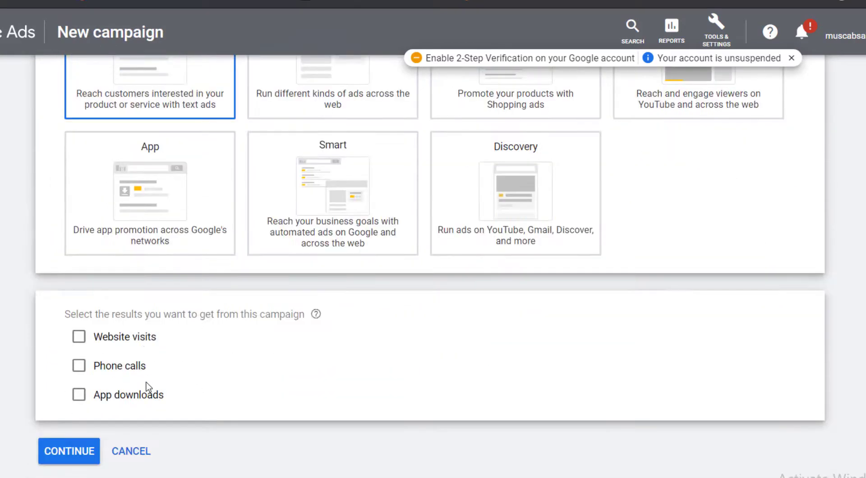
{"action": "left_click", "coordinate": [96, 336]}
{"action": "left_click", "coordinate": [156, 367]}
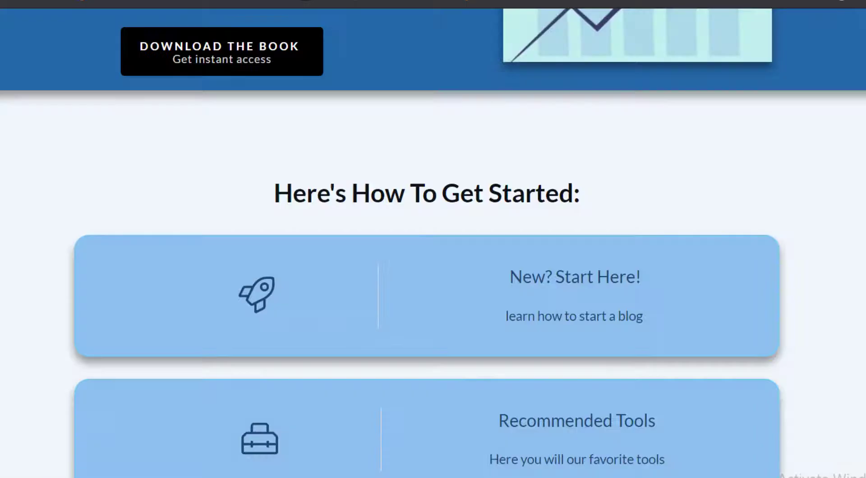
{"action": "right_click", "coordinate": [105, 1]}
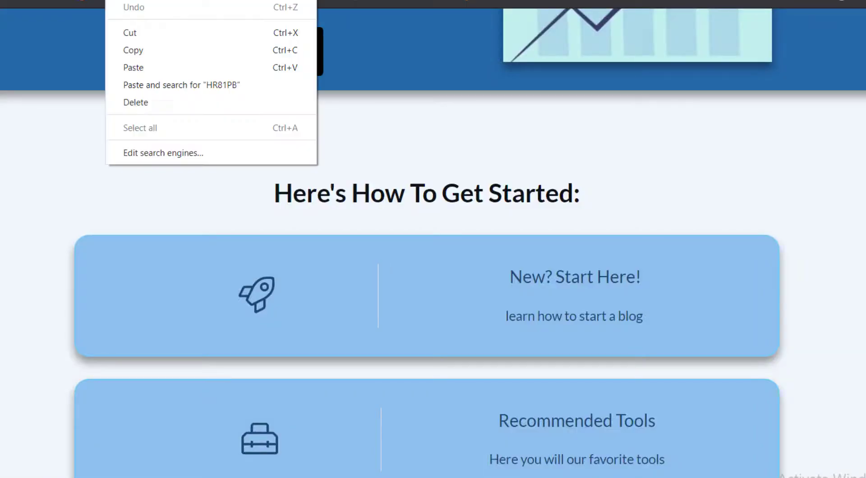
{"action": "left_click", "coordinate": [134, 50]}
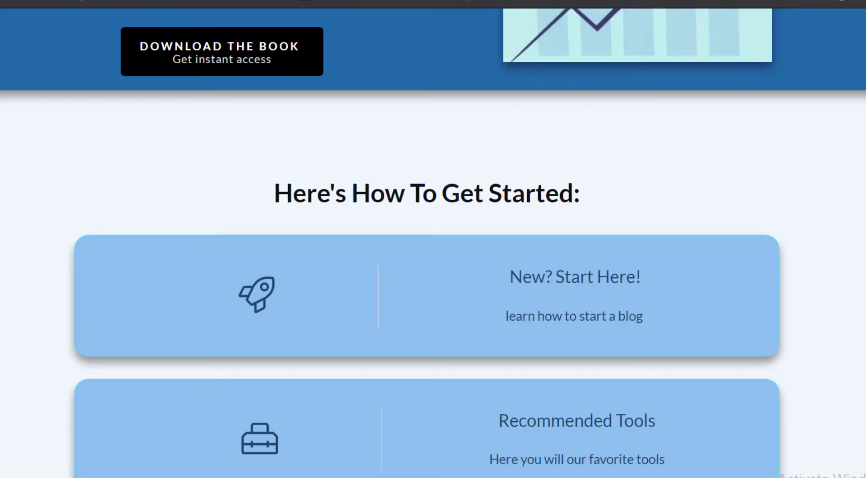
{"action": "right_click", "coordinate": [115, 0]}
{"action": "left_click", "coordinate": [155, 27]}
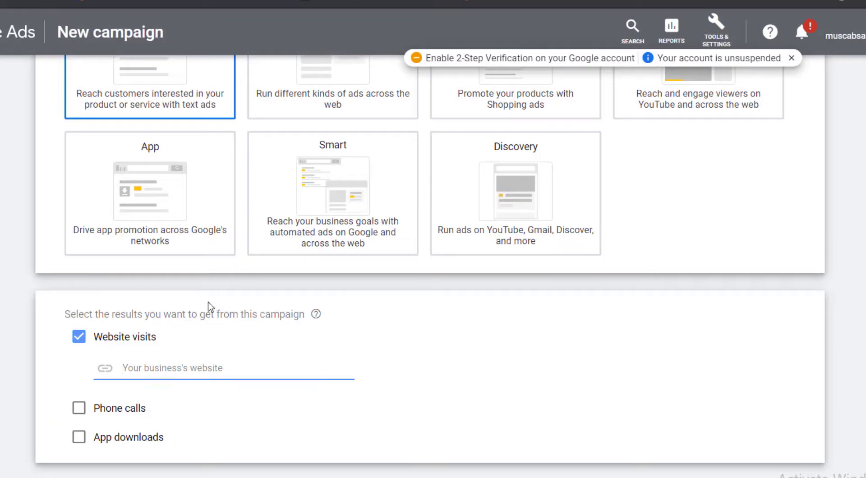
{"action": "right_click", "coordinate": [184, 367]}
{"action": "left_click", "coordinate": [250, 255]}
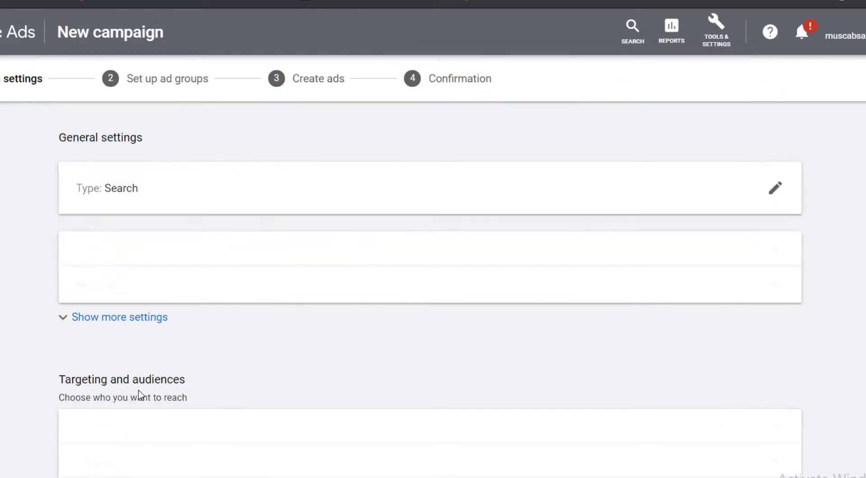
Exclude the Google Display Network from the campaign's networks.
{"action": "scroll", "coordinate": [245, 323], "scroll_direction": "down", "scroll_amount": 3}
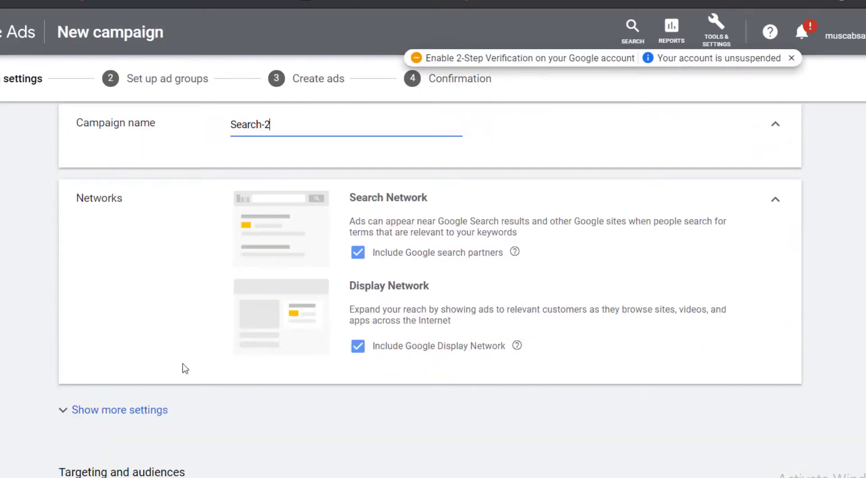
{"action": "scroll", "coordinate": [185, 368], "scroll_direction": "up", "scroll_amount": 3}
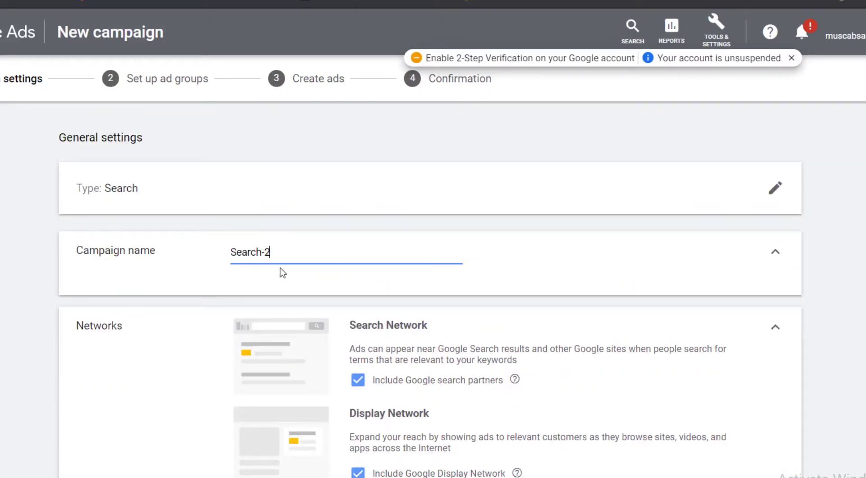
{"action": "scroll", "coordinate": [199, 343], "scroll_direction": "down", "scroll_amount": 2}
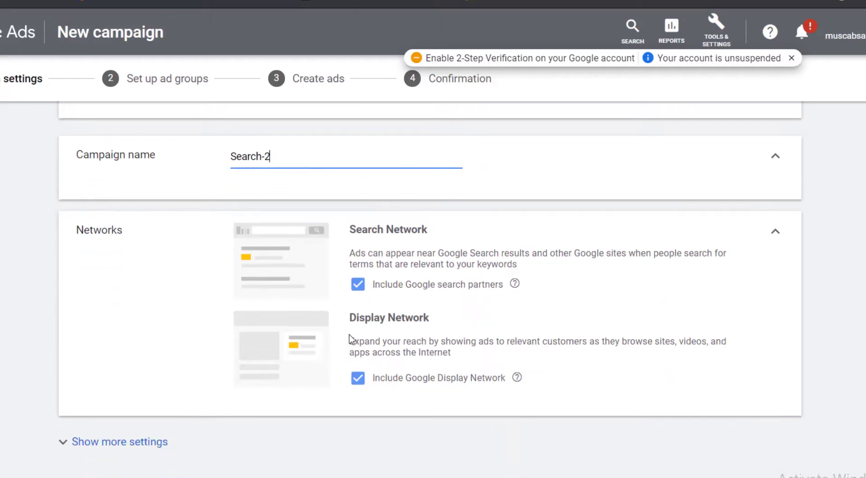
{"action": "left_click", "coordinate": [358, 382]}
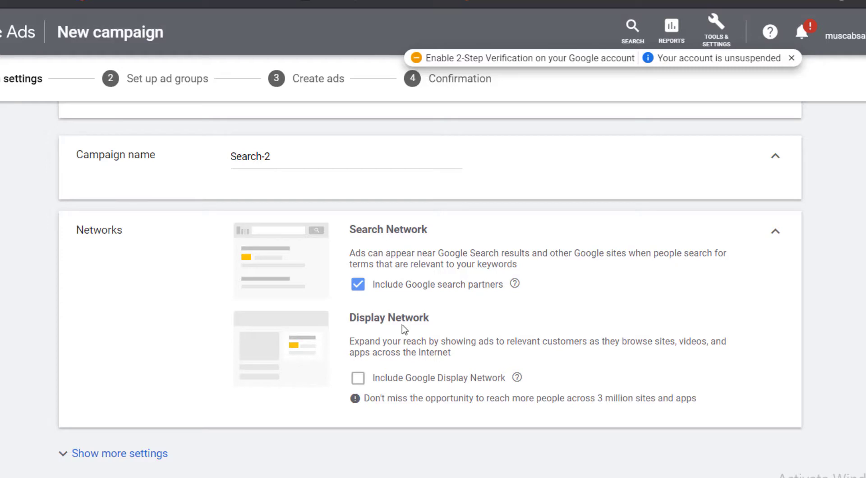
{"action": "scroll", "coordinate": [389, 327], "scroll_direction": "down", "scroll_amount": 1}
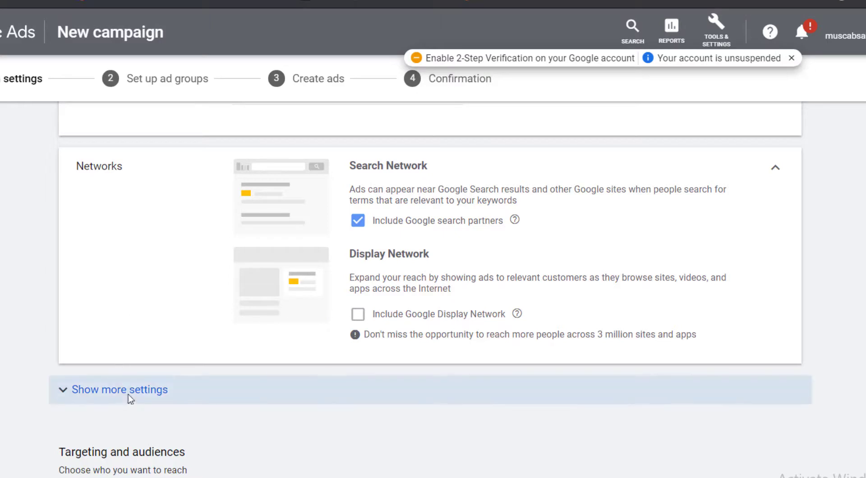
Set the average daily budget to £10.00 and the bidding focus to Clicks.
{"action": "scroll", "coordinate": [128, 399], "scroll_direction": "down", "scroll_amount": 4}
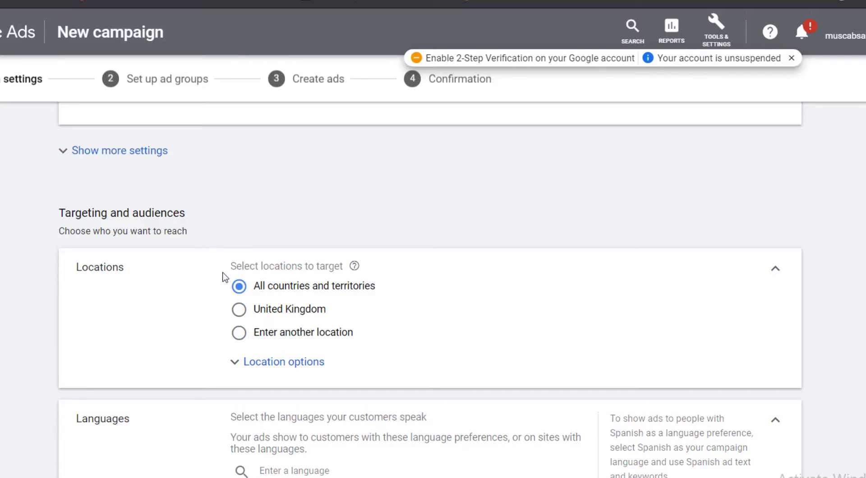
{"action": "scroll", "coordinate": [224, 276], "scroll_direction": "down", "scroll_amount": 1}
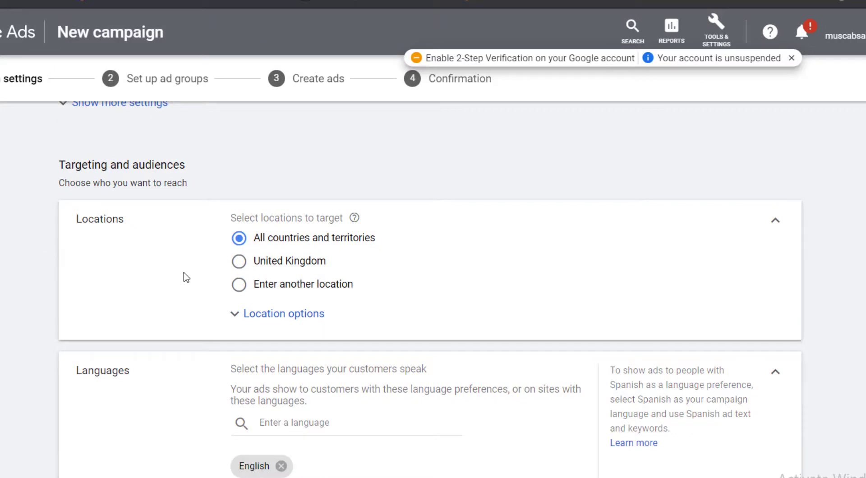
{"action": "scroll", "coordinate": [184, 277], "scroll_direction": "down", "scroll_amount": 1}
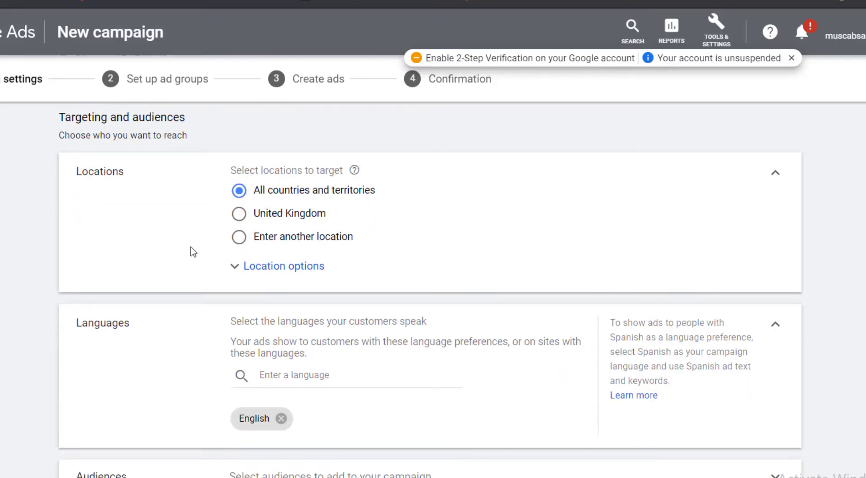
{"action": "scroll", "coordinate": [192, 250], "scroll_direction": "down", "scroll_amount": 3}
{"action": "scroll", "coordinate": [259, 259], "scroll_direction": "down", "scroll_amount": 5}
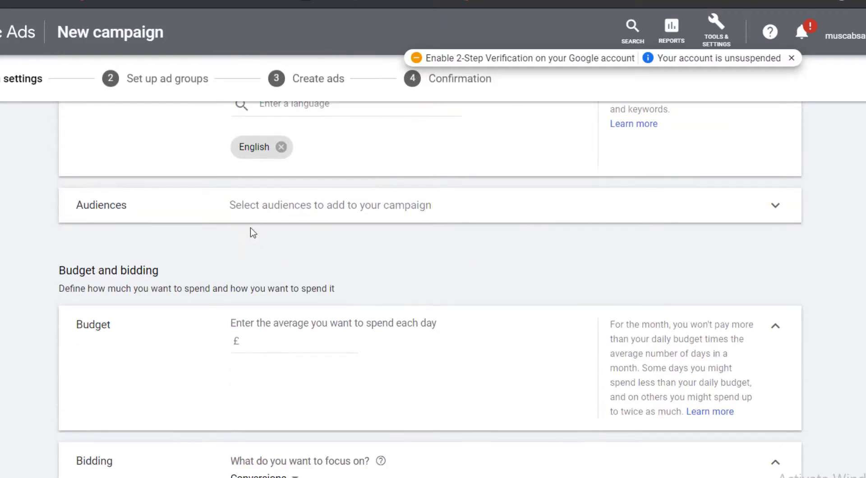
{"action": "scroll", "coordinate": [297, 350], "scroll_direction": "down", "scroll_amount": 1}
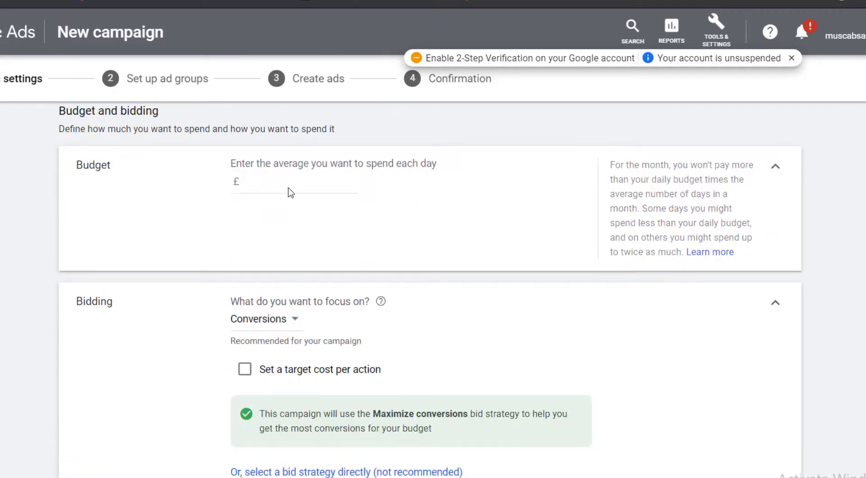
{"action": "left_click", "coordinate": [284, 186]}
{"action": "left_click", "coordinate": [269, 321]}
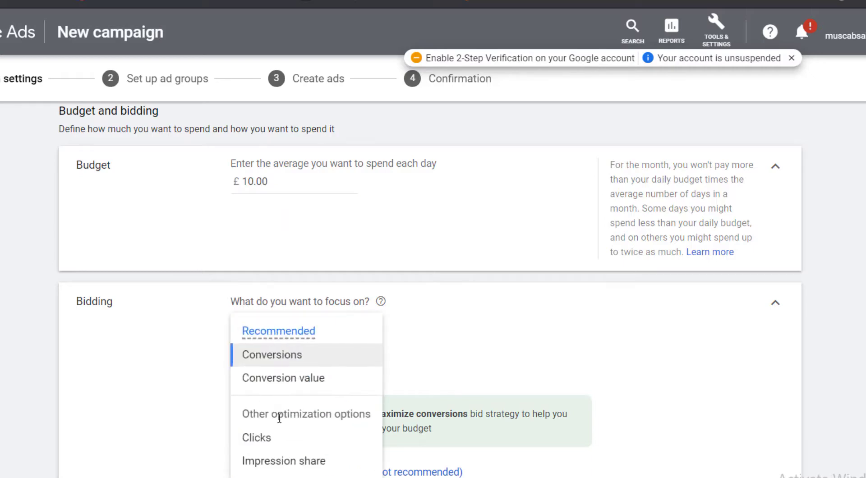
{"action": "left_click", "coordinate": [266, 438]}
Expand the additional settings below bidding, save the campaign settings, and bring up the suggested keywords in the ad group setup.
{"action": "scroll", "coordinate": [194, 382], "scroll_direction": "down", "scroll_amount": 1}
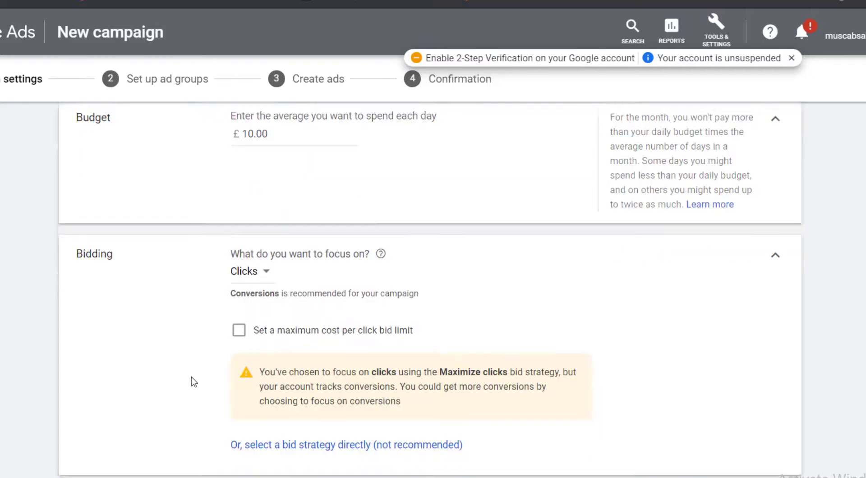
{"action": "scroll", "coordinate": [194, 382], "scroll_direction": "down", "scroll_amount": 3}
{"action": "scroll", "coordinate": [215, 232], "scroll_direction": "down", "scroll_amount": 1}
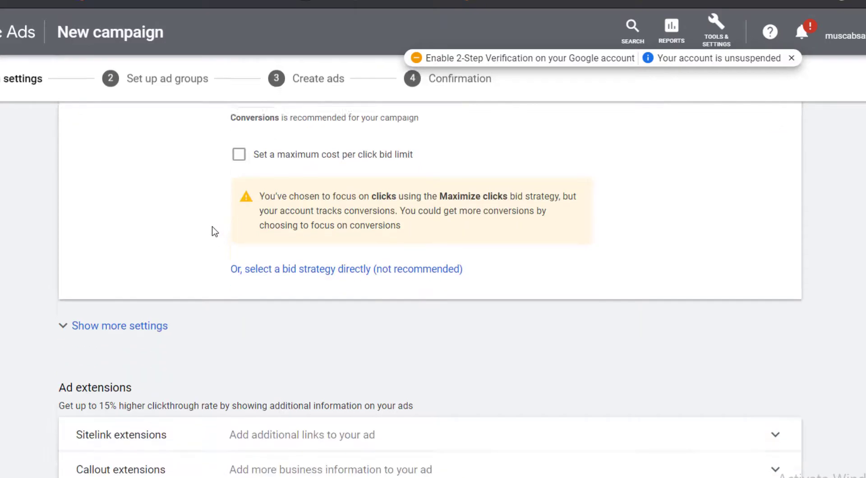
{"action": "scroll", "coordinate": [212, 231], "scroll_direction": "down", "scroll_amount": 2}
{"action": "scroll", "coordinate": [233, 158], "scroll_direction": "up", "scroll_amount": 3}
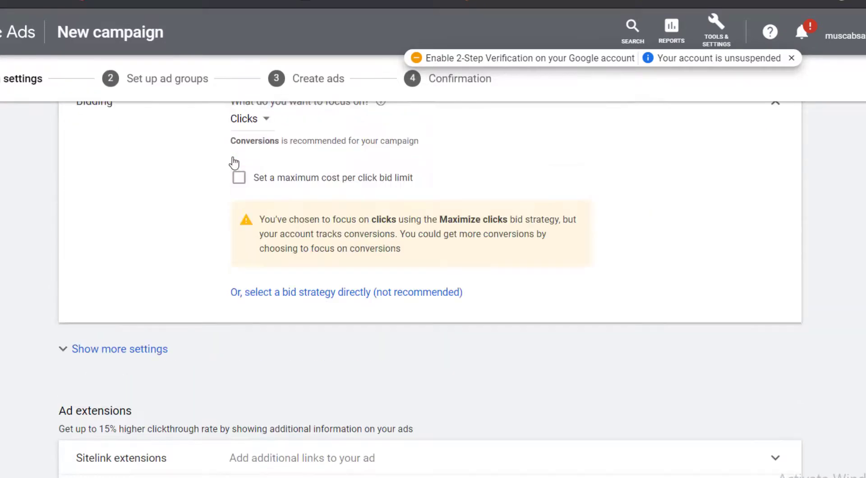
{"action": "scroll", "coordinate": [201, 220], "scroll_direction": "down", "scroll_amount": 2}
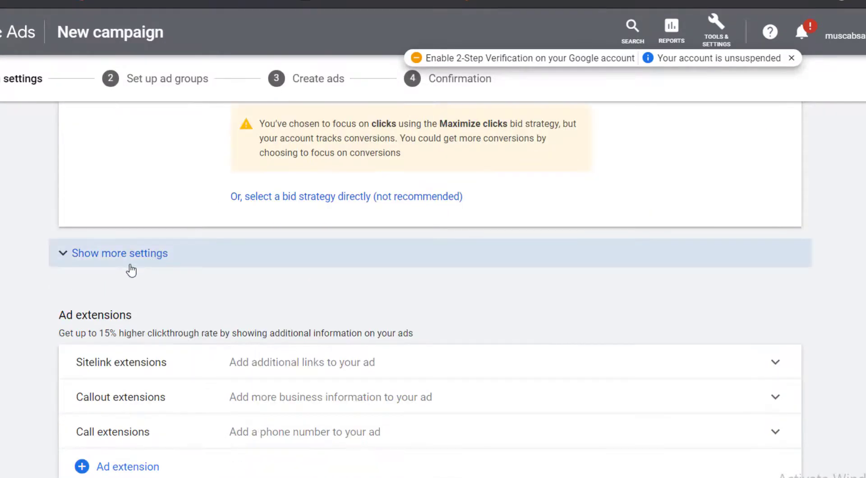
{"action": "left_click", "coordinate": [131, 269]}
{"action": "scroll", "coordinate": [238, 258], "scroll_direction": "down", "scroll_amount": 1}
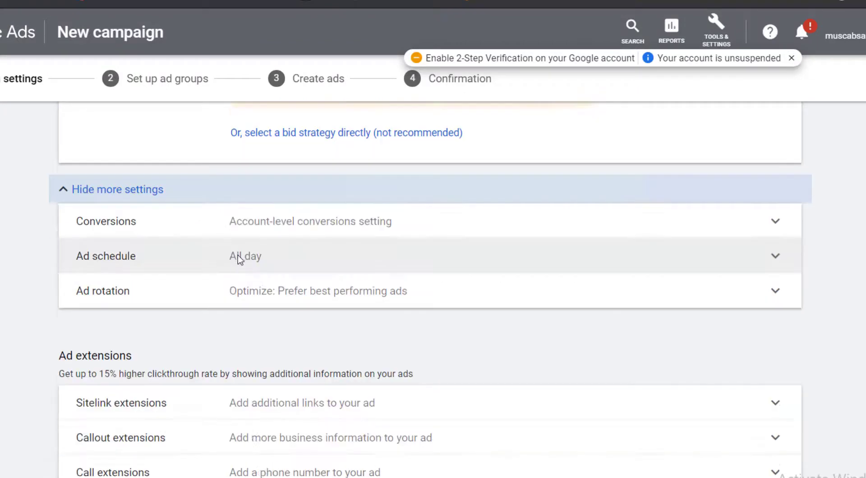
{"action": "scroll", "coordinate": [238, 259], "scroll_direction": "down", "scroll_amount": 2}
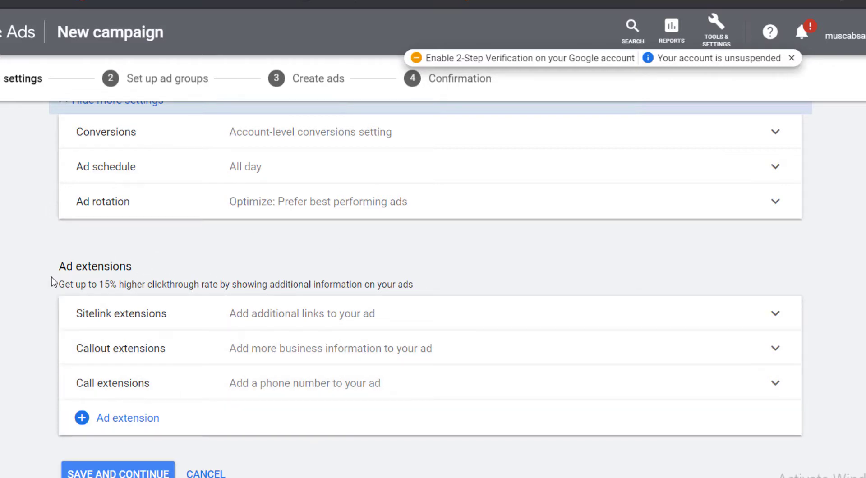
{"action": "left_click", "coordinate": [126, 474]}
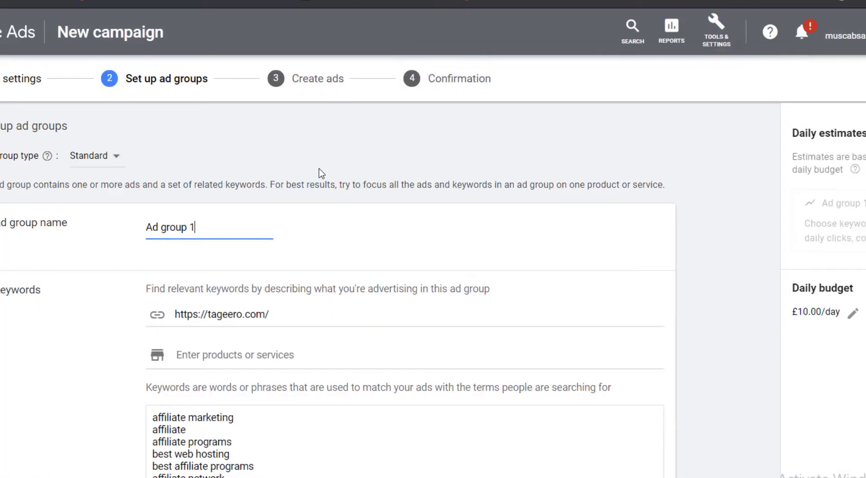
{"action": "scroll", "coordinate": [134, 301], "scroll_direction": "down", "scroll_amount": 3}
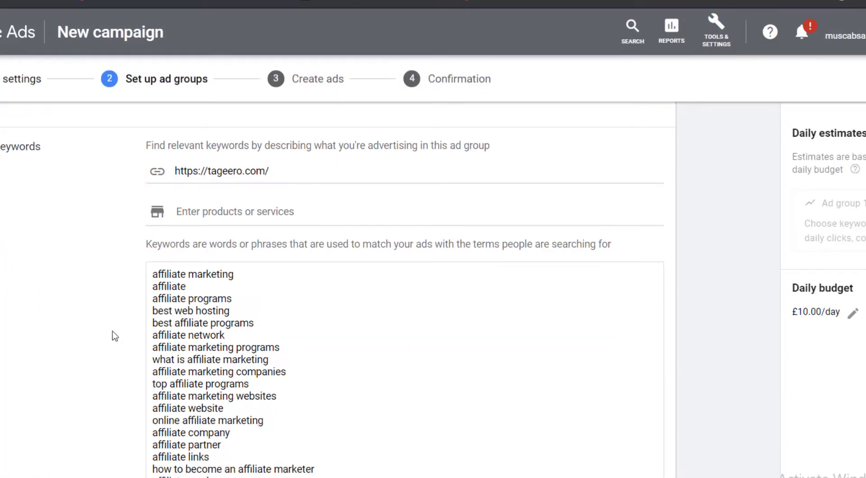
Review the suggested ad group keywords and open Keyword Planner in a separate browser tab.
{"action": "scroll", "coordinate": [73, 340], "scroll_direction": "up", "scroll_amount": 1}
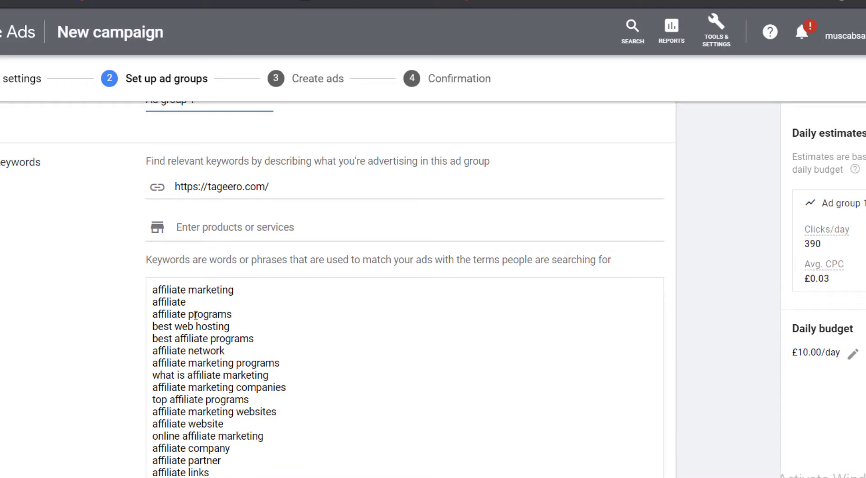
{"action": "scroll", "coordinate": [94, 390], "scroll_direction": "down", "scroll_amount": 3}
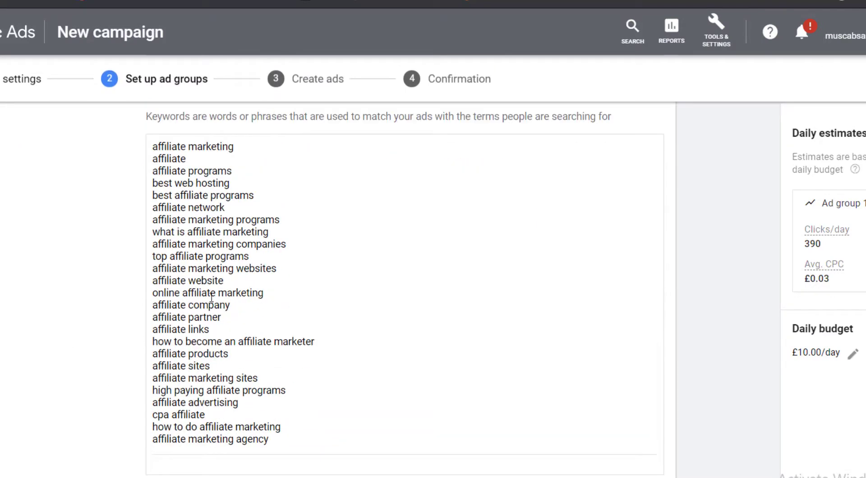
{"action": "left_click_drag", "start_coordinate": [158, 142], "coordinate": [338, 437]}
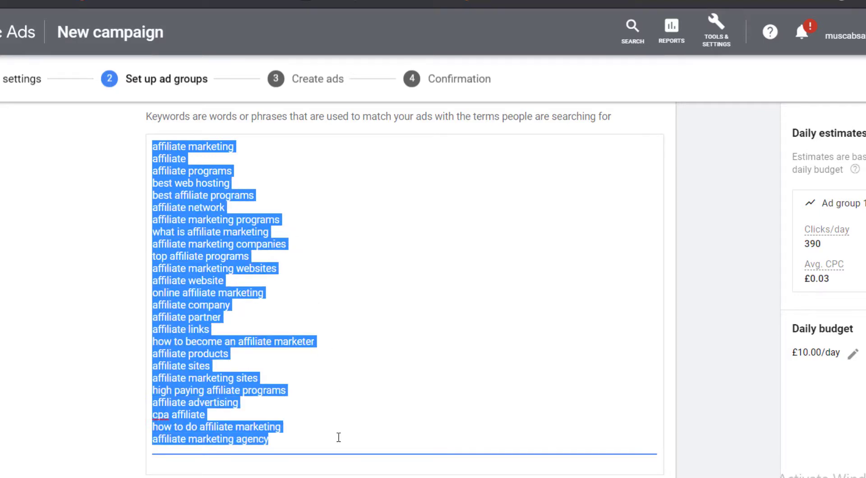
{"action": "left_click", "coordinate": [115, 398]}
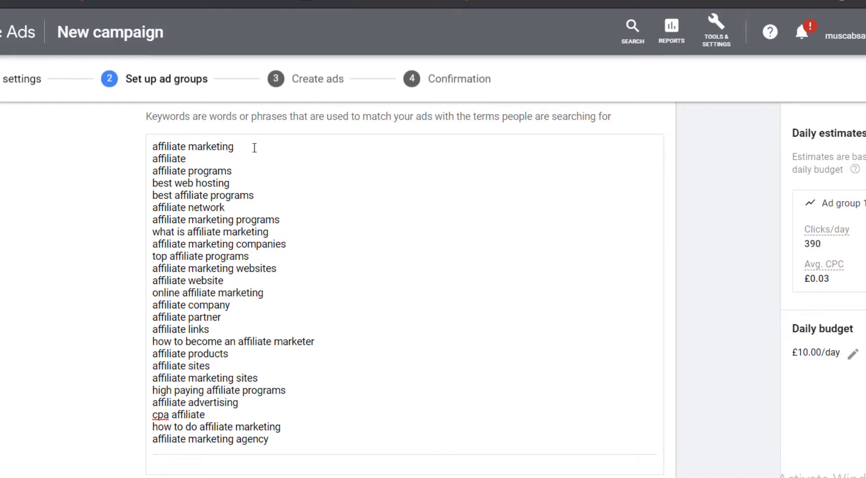
{"action": "scroll", "coordinate": [254, 148], "scroll_direction": "up", "scroll_amount": 6}
{"action": "left_click", "coordinate": [711, 23]}
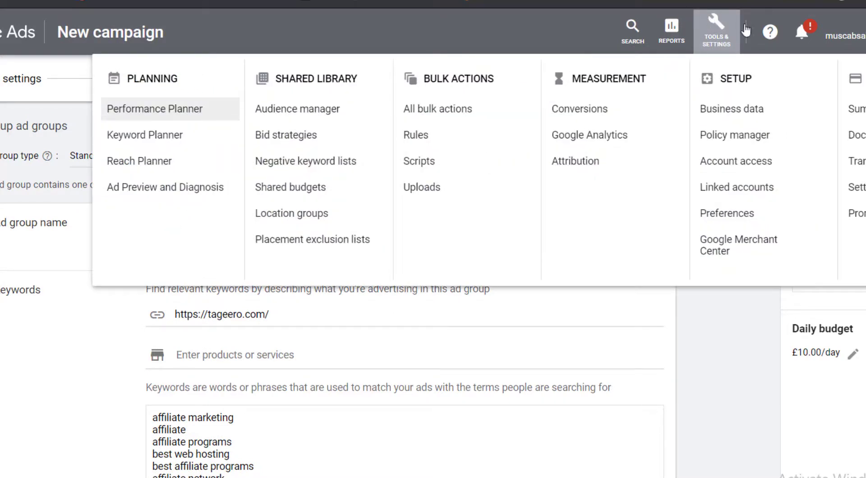
{"action": "right_click", "coordinate": [178, 144]}
{"action": "left_click", "coordinate": [271, 155]}
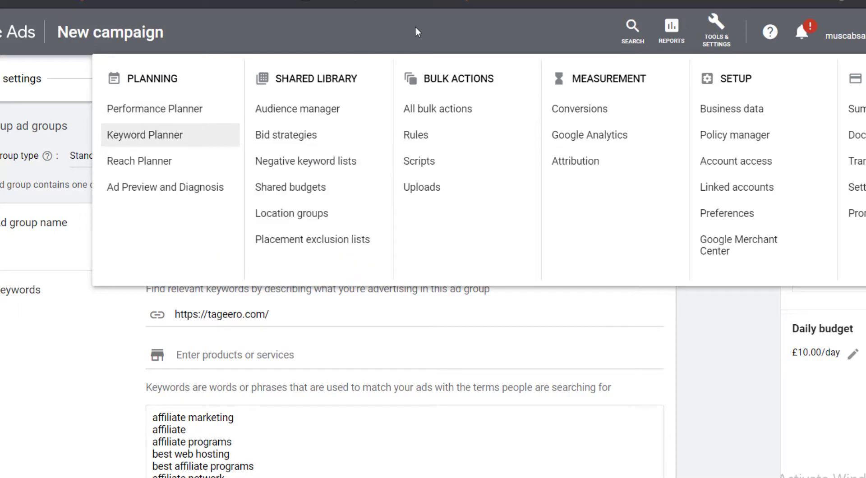
{"action": "left_click", "coordinate": [145, 135]}
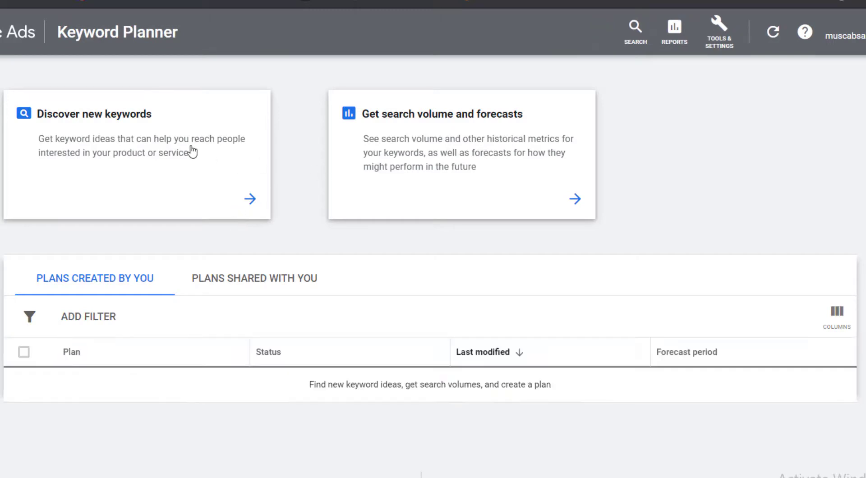
Discover new keywords in Keyword Planner starting from the term "best domain".
{"action": "left_click", "coordinate": [193, 153]}
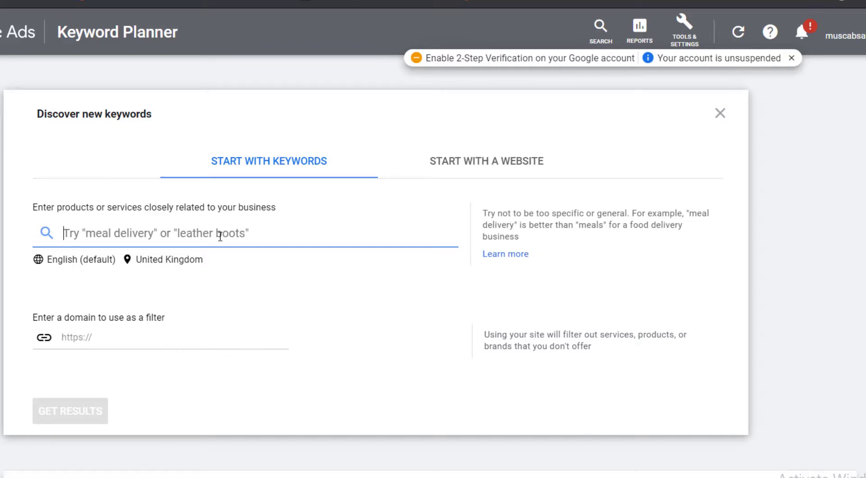
{"action": "type", "text": "b"}
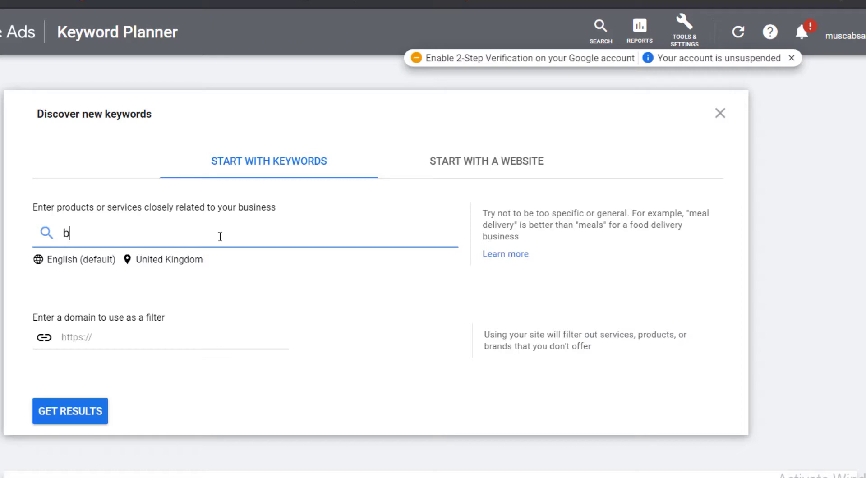
{"action": "type", "text": "est domain"}
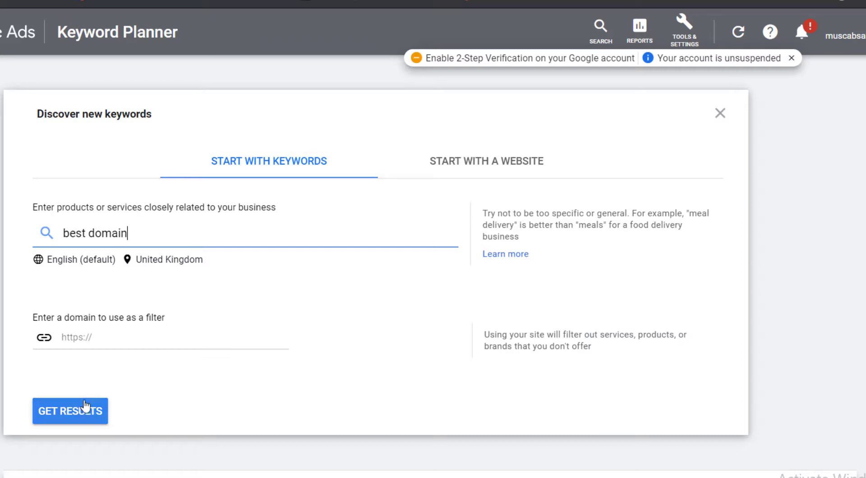
{"action": "key", "text": "Return"}
{"action": "key", "text": "Return"}
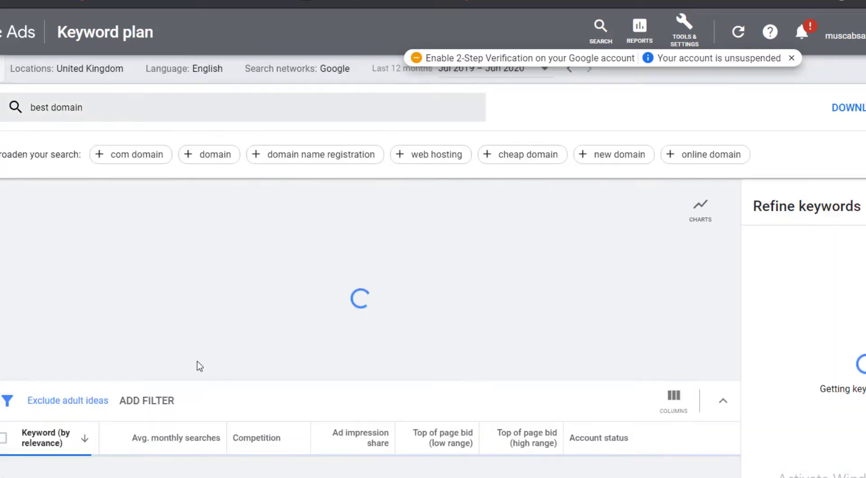
Widen the Keyword column and examine the ideas for "best domain" by monthly searches, competition and page bid ranges.
{"action": "scroll", "coordinate": [199, 367], "scroll_direction": "down", "scroll_amount": 2}
{"action": "scroll", "coordinate": [199, 367], "scroll_direction": "down", "scroll_amount": 5}
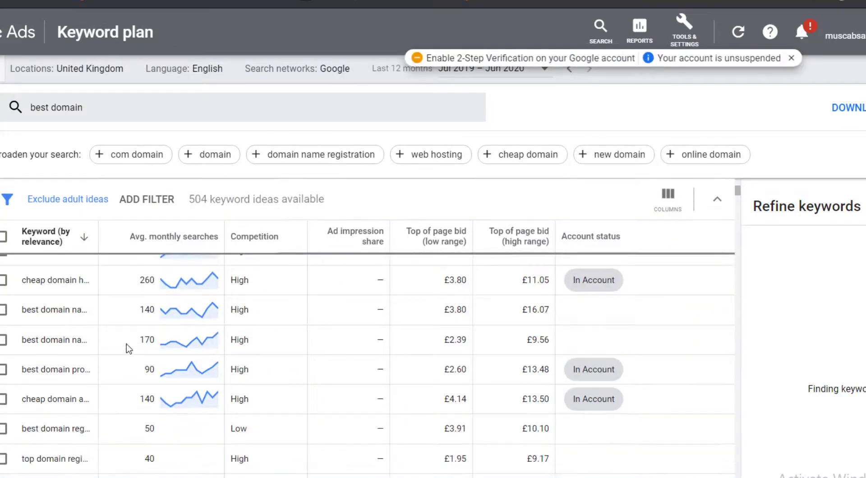
{"action": "left_click_drag", "start_coordinate": [98, 238], "coordinate": [179, 242]}
{"action": "scroll", "coordinate": [71, 361], "scroll_direction": "up", "scroll_amount": 3}
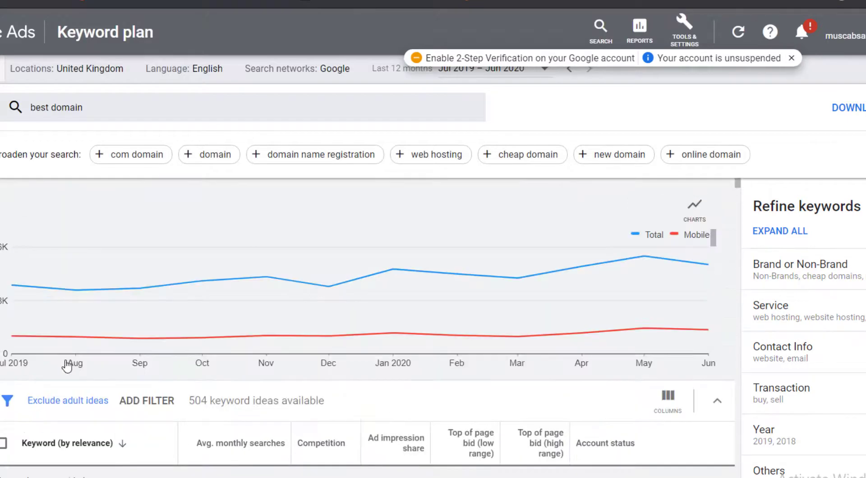
{"action": "scroll", "coordinate": [50, 408], "scroll_direction": "down", "scroll_amount": 3}
{"action": "scroll", "coordinate": [49, 411], "scroll_direction": "down", "scroll_amount": 1}
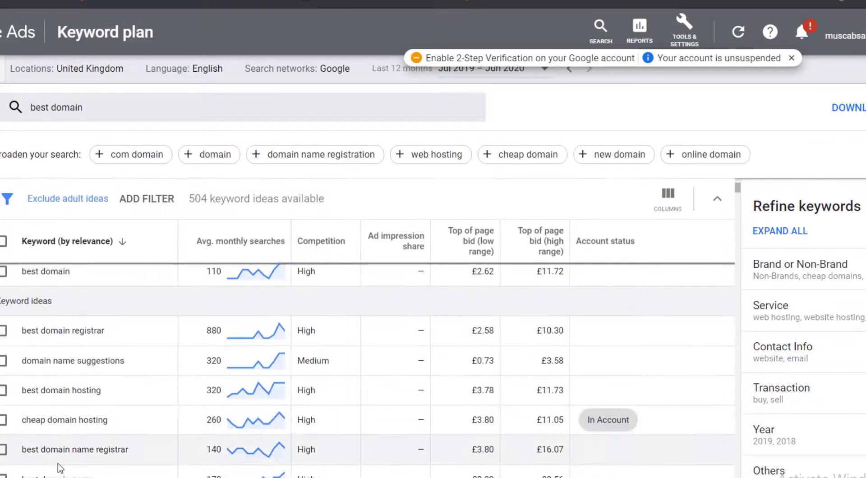
{"action": "scroll", "coordinate": [59, 465], "scroll_direction": "down", "scroll_amount": 3}
{"action": "scroll", "coordinate": [59, 463], "scroll_direction": "up", "scroll_amount": 5}
{"action": "scroll", "coordinate": [59, 463], "scroll_direction": "up", "scroll_amount": 2}
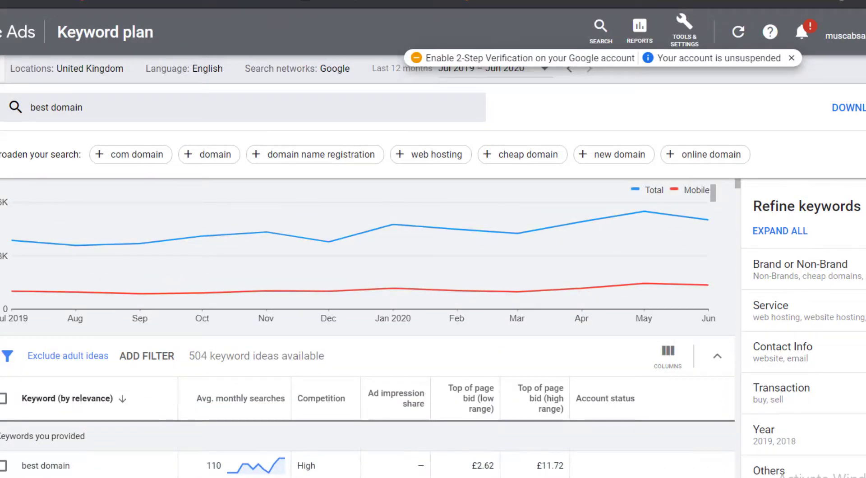
{"action": "scroll", "coordinate": [164, 423], "scroll_direction": "down", "scroll_amount": 3}
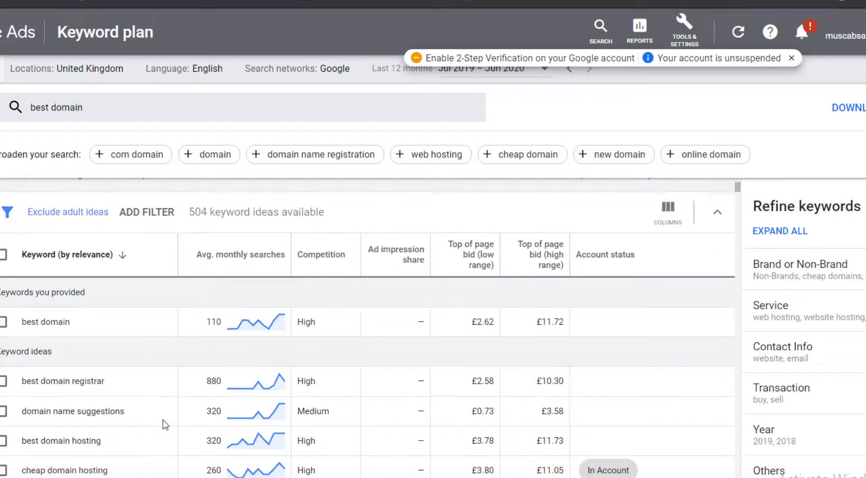
{"action": "scroll", "coordinate": [341, 422], "scroll_direction": "down", "scroll_amount": 1}
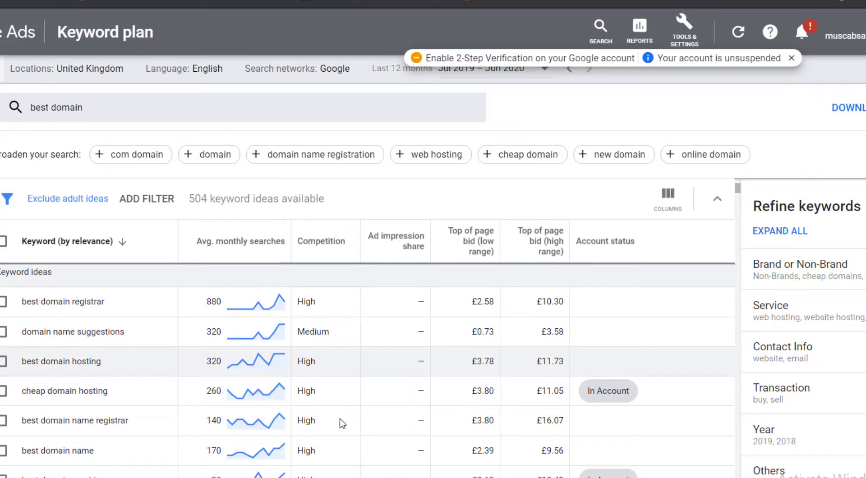
{"action": "scroll", "coordinate": [342, 422], "scroll_direction": "down", "scroll_amount": 2}
{"action": "scroll", "coordinate": [341, 422], "scroll_direction": "up", "scroll_amount": 4}
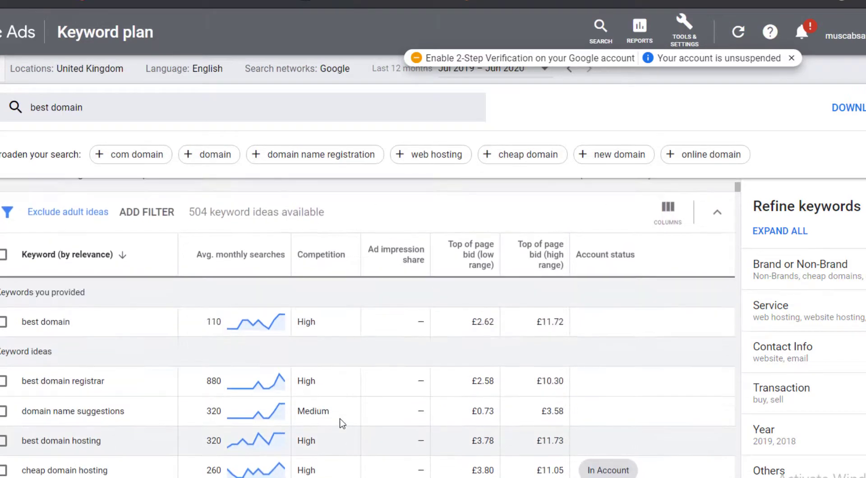
Copy all the "best domain" keyword ideas, replace the new campaign's ad group keywords with them, and save the ad group.
{"action": "left_click", "coordinate": [4, 255]}
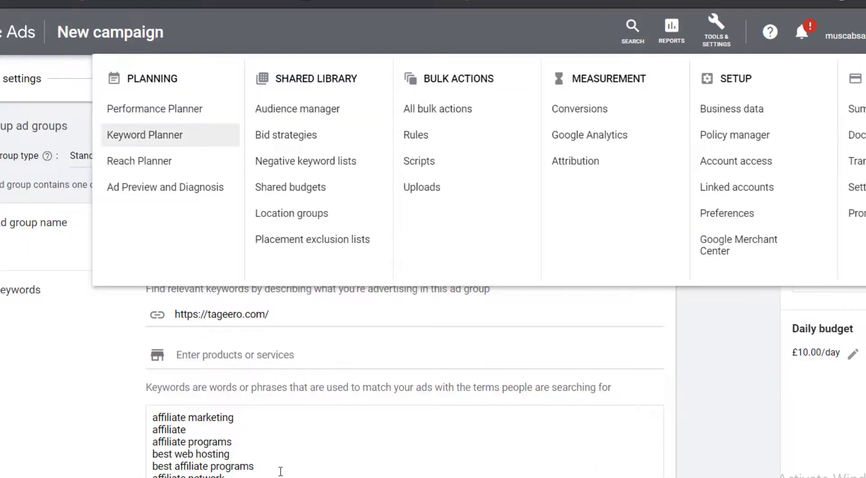
{"action": "left_click", "coordinate": [279, 471]}
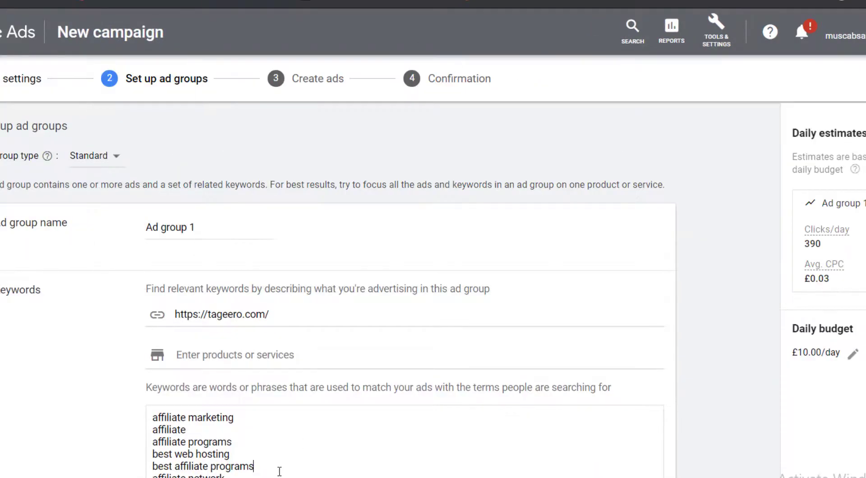
{"action": "scroll", "coordinate": [279, 471], "scroll_direction": "down", "scroll_amount": 3}
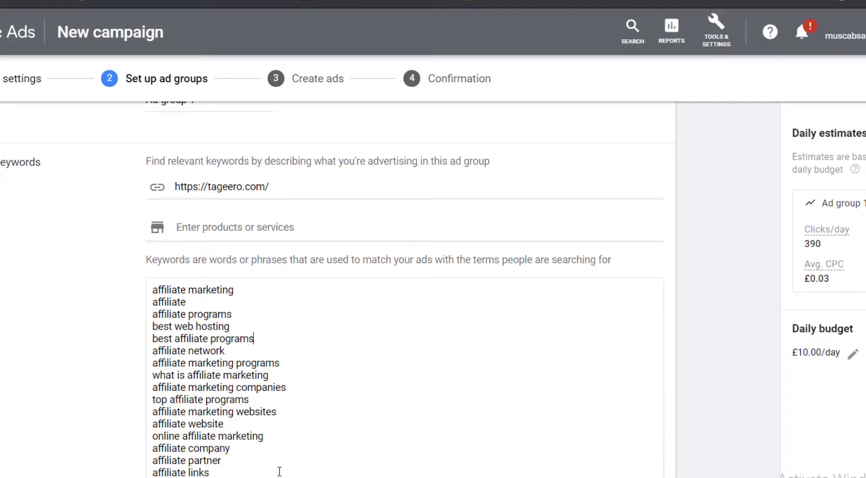
{"action": "key", "text": "ctrl+a"}
{"action": "key", "text": "ctrl+v"}
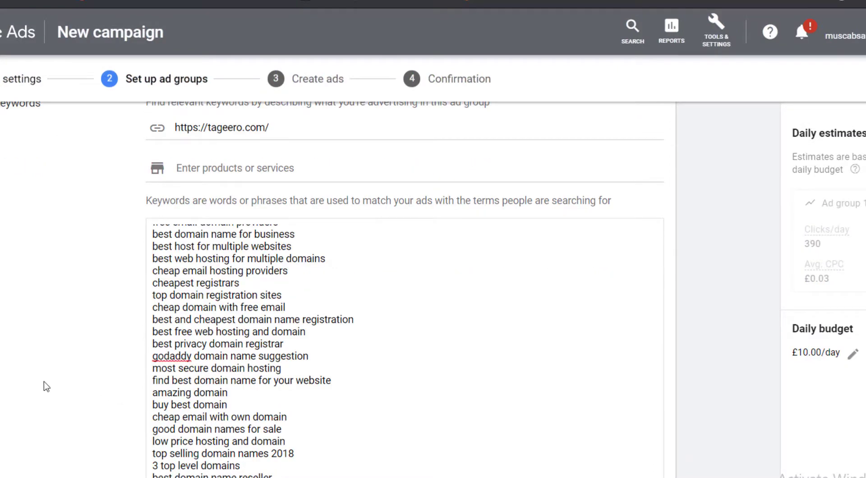
{"action": "scroll", "coordinate": [46, 386], "scroll_direction": "down", "scroll_amount": 5}
{"action": "left_click", "coordinate": [45, 469]}
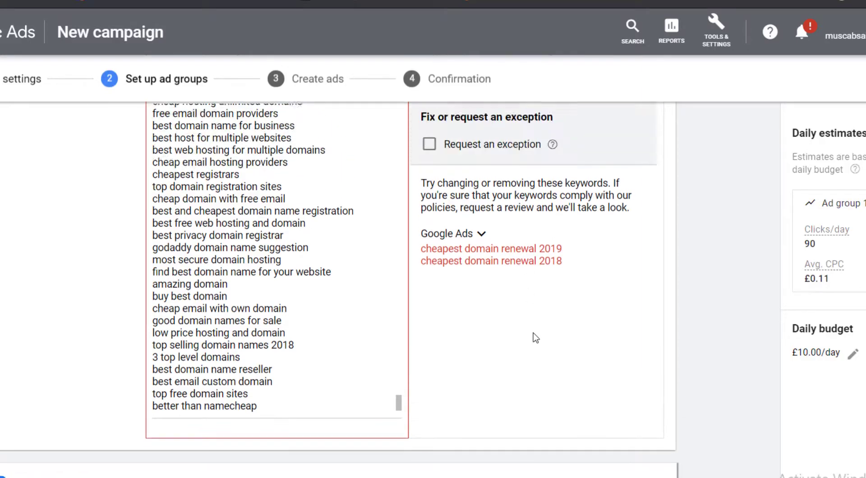
Request a policy exception for the flagged domain renewal keywords and continue to ad creation.
{"action": "scroll", "coordinate": [264, 328], "scroll_direction": "up", "scroll_amount": 5}
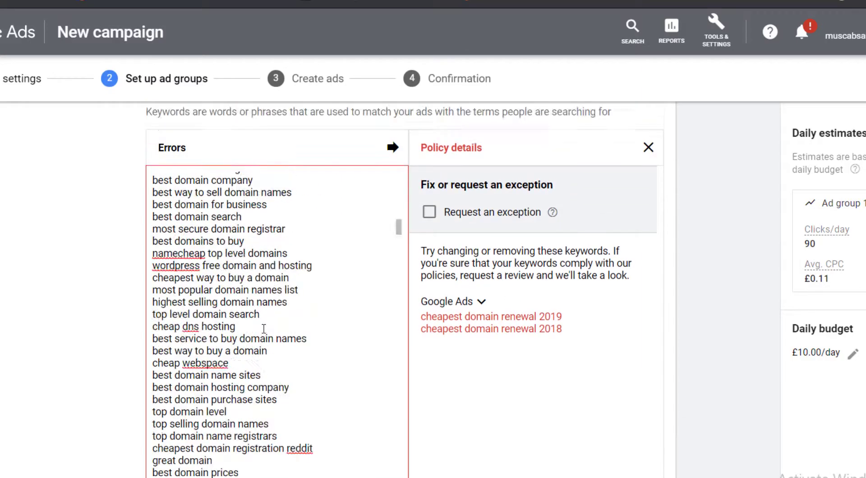
{"action": "left_click", "coordinate": [429, 211]}
{"action": "scroll", "coordinate": [56, 386], "scroll_direction": "down", "scroll_amount": 3}
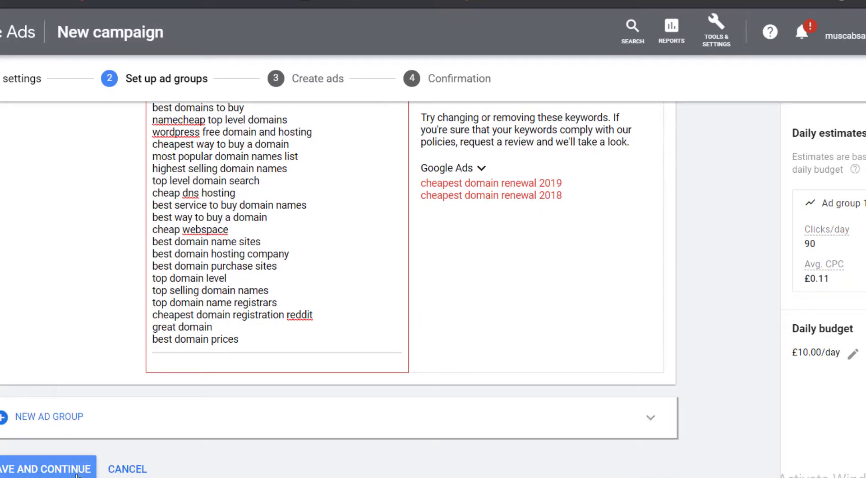
{"action": "scroll", "coordinate": [52, 277], "scroll_direction": "up", "scroll_amount": 2}
{"action": "scroll", "coordinate": [73, 290], "scroll_direction": "up", "scroll_amount": 3}
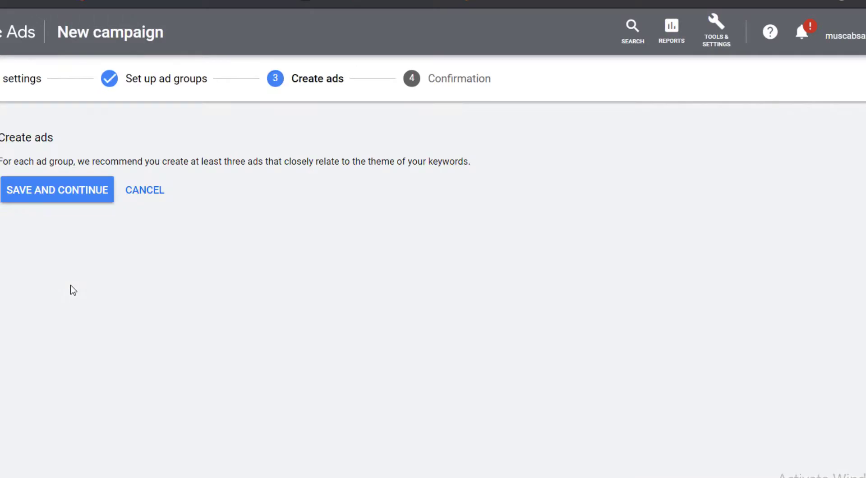
Switch to the Google results for "website" and copy the ad title "10 Best Website Builders - The Best of 2020".
{"action": "scroll", "coordinate": [118, 289], "scroll_direction": "up", "scroll_amount": 3}
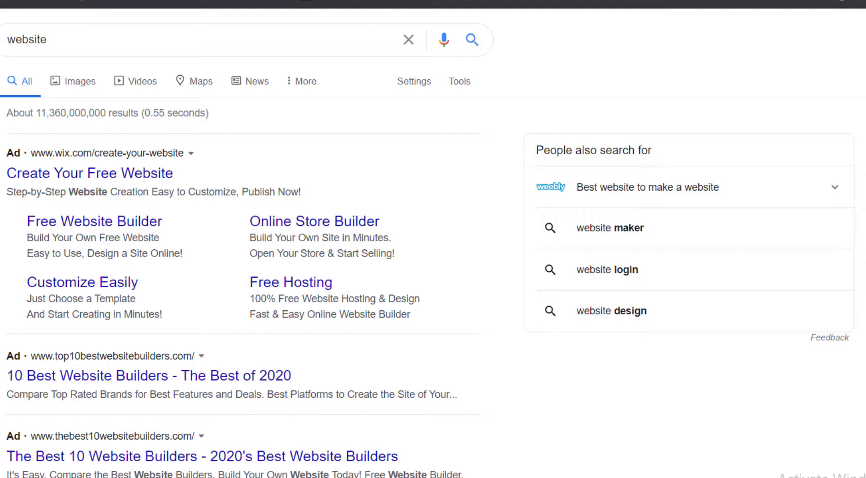
{"action": "left_click_drag", "start_coordinate": [3, 375], "coordinate": [292, 375]}
{"action": "right_click", "coordinate": [2, 374]}
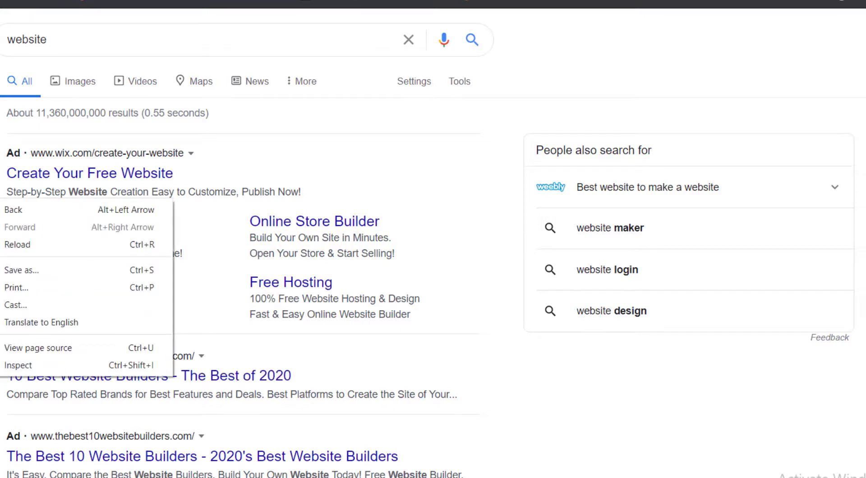
{"action": "key", "text": "Escape"}
{"action": "left_click_drag", "start_coordinate": [1, 377], "coordinate": [292, 375]}
{"action": "key", "text": "ctrl+c"}
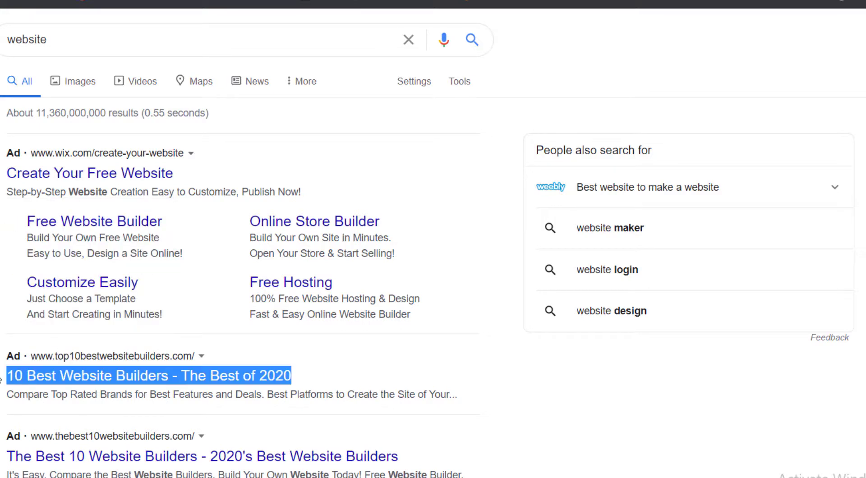
{"action": "right_click", "coordinate": [1, 374]}
{"action": "key", "text": "Escape"}
{"action": "right_click", "coordinate": [341, 377]}
{"action": "left_click", "coordinate": [356, 374]}
Return to the new text ad in Google Ads and paste the copied title as Headline 1.
{"action": "key", "text": "ctrl+Tab"}
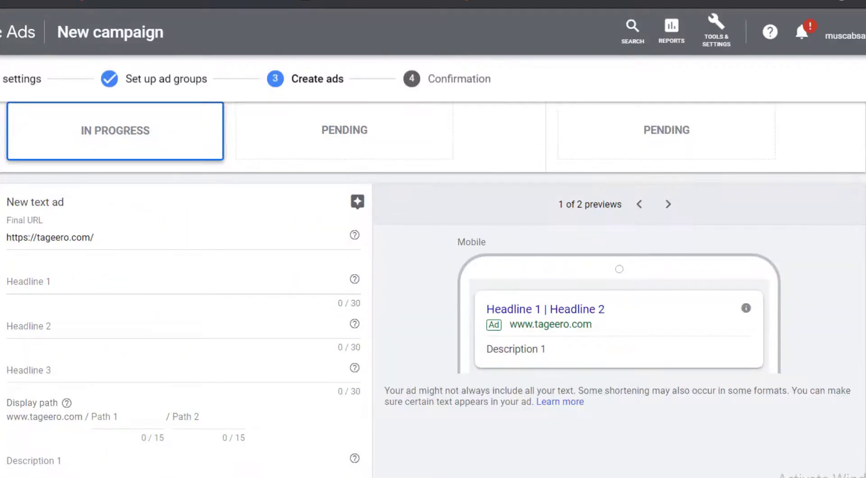
{"action": "right_click", "coordinate": [64, 284]}
{"action": "left_click", "coordinate": [116, 396]}
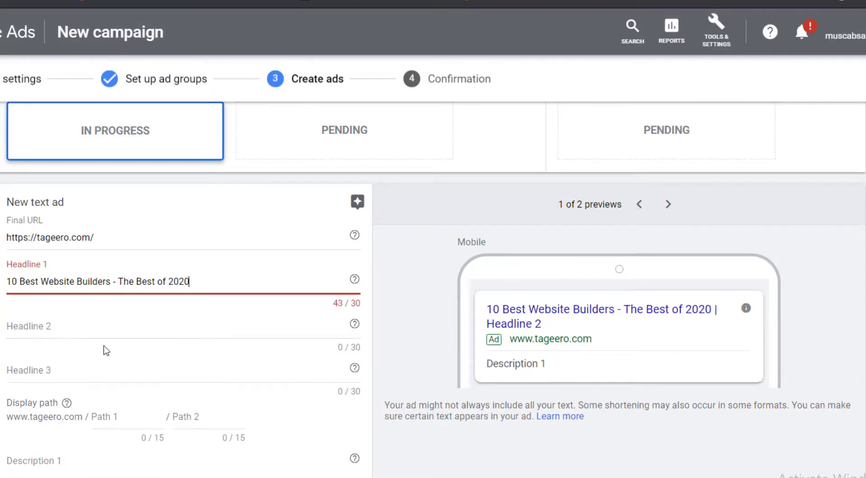
Replace "10 Best Website Builders" at the start of Headline 1 with "top 10 domain".
{"action": "double_click", "coordinate": [31, 280]}
{"action": "key", "text": "BackSpace"}
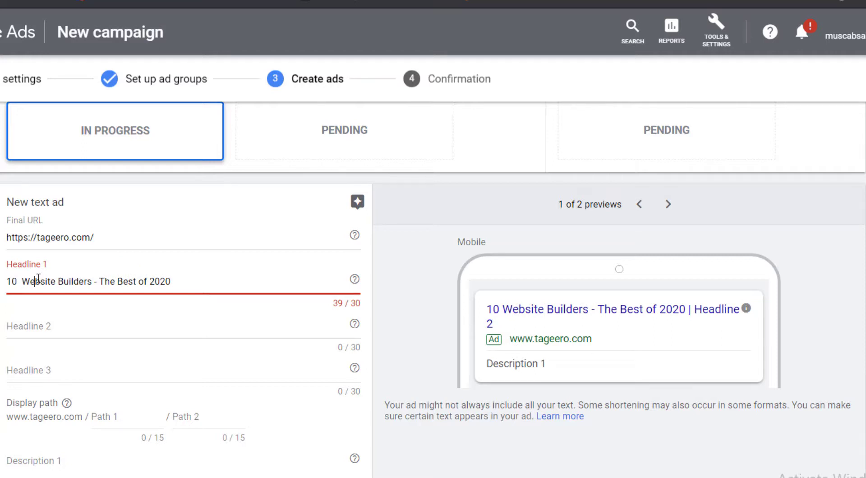
{"action": "double_click", "coordinate": [39, 280]}
{"action": "left_click_drag", "start_coordinate": [94, 281], "coordinate": [25, 283]}
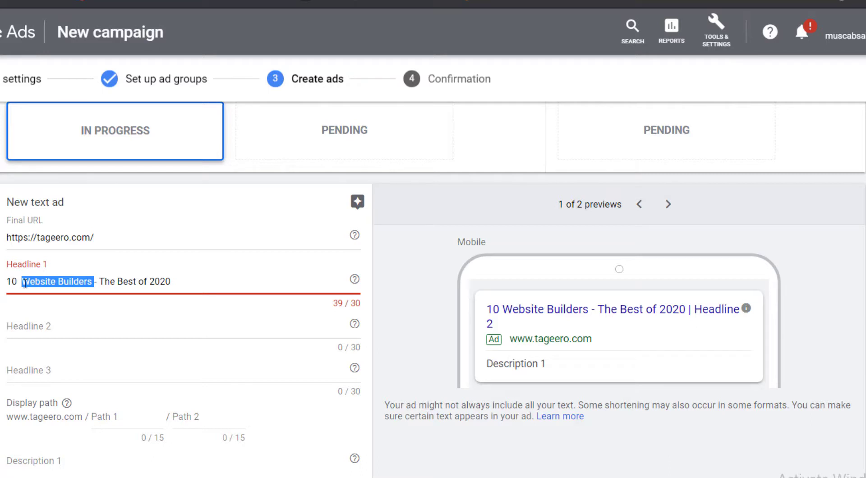
{"action": "key", "text": "BackSpace"}
{"action": "key", "text": "BackSpace"}
{"action": "key", "text": "BackSpace"}
{"action": "type", "text": "to"}
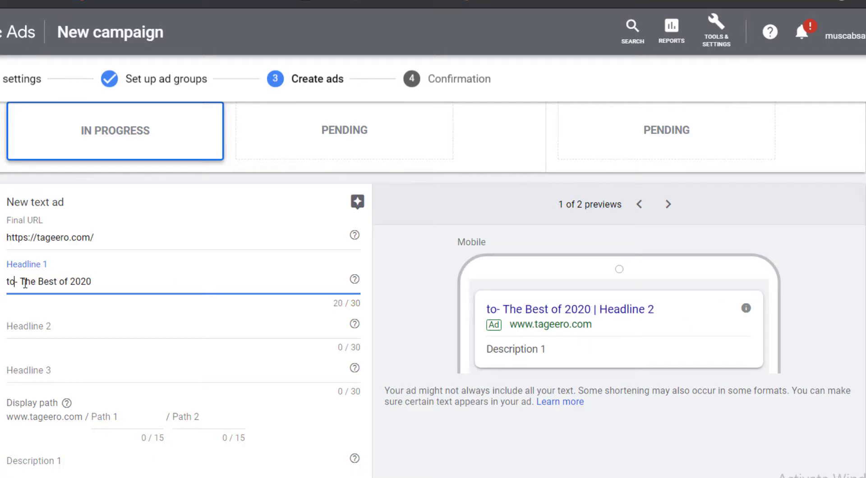
{"action": "type", "text": "p 10 d"}
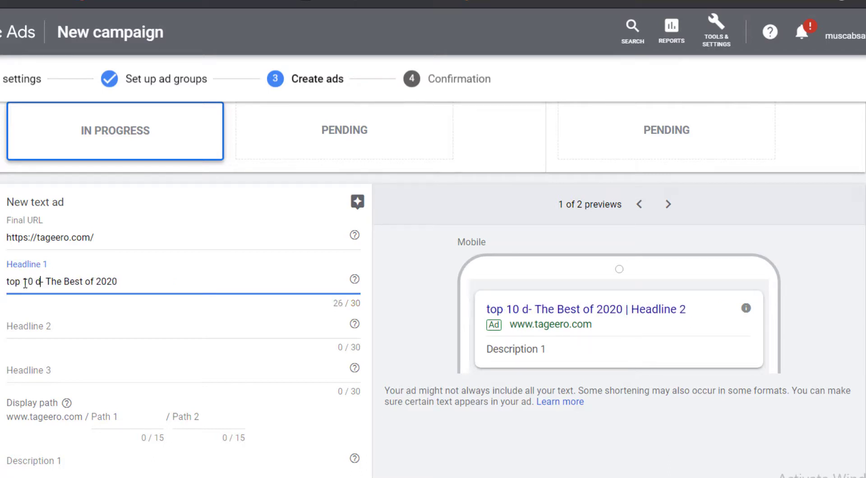
{"action": "type", "text": "omai"}
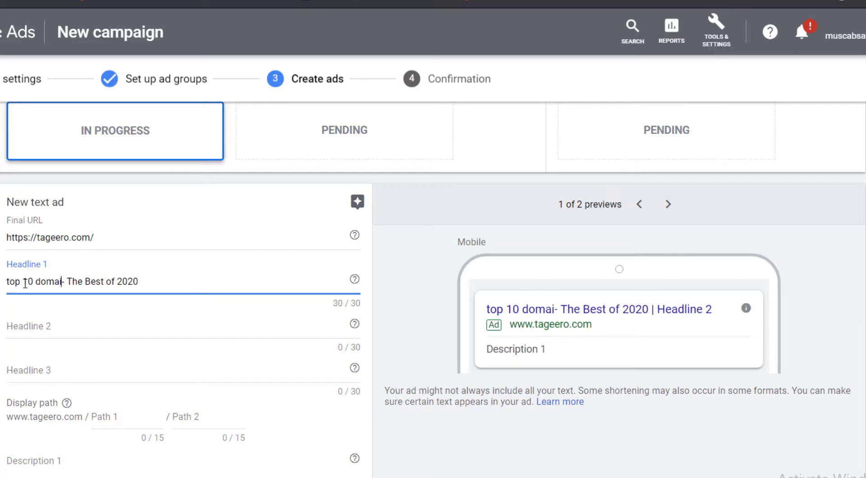
{"action": "type", "text": "n"}
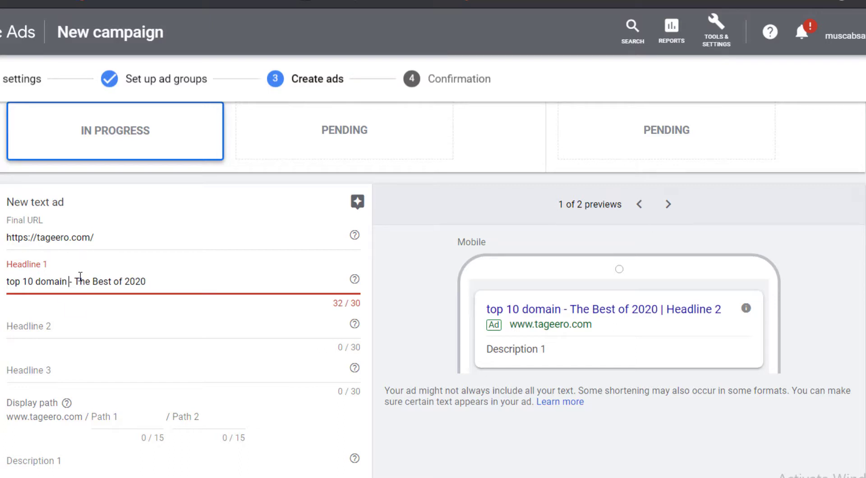
Move the text "The Best of 2020" out of Headline 1 and into Headline 2.
{"action": "left_click_drag", "start_coordinate": [75, 281], "coordinate": [261, 284]}
{"action": "left_click_drag", "start_coordinate": [74, 281], "coordinate": [219, 284]}
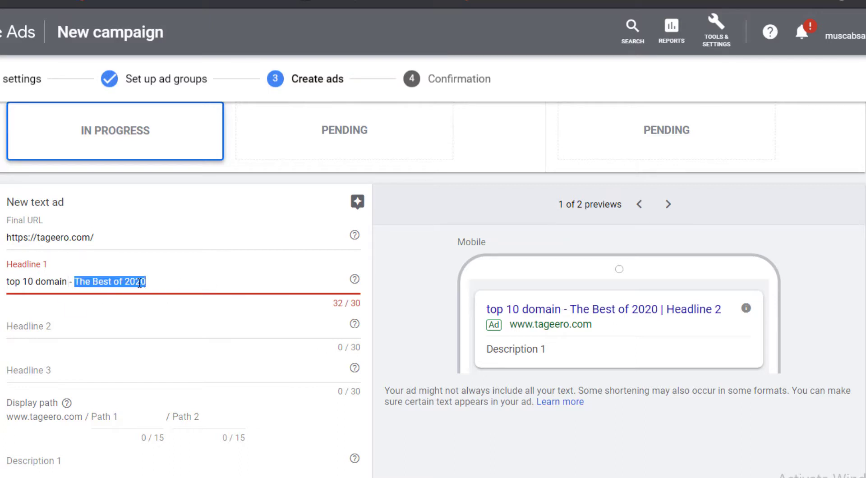
{"action": "right_click", "coordinate": [140, 283]}
{"action": "left_click", "coordinate": [118, 321]}
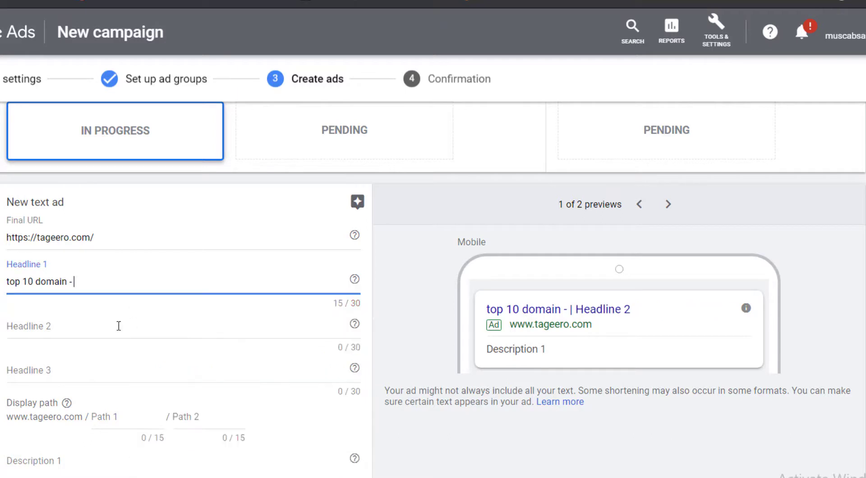
{"action": "right_click", "coordinate": [93, 329]}
{"action": "left_click", "coordinate": [119, 216]}
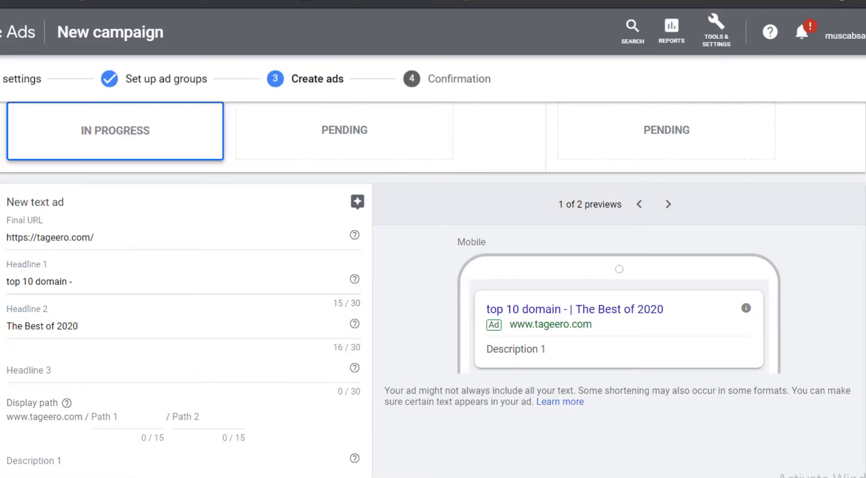
Switch to the Google results for "website" and copy the description of the "10 Best Website Builders" ad.
{"action": "left_click", "coordinate": [315, 2]}
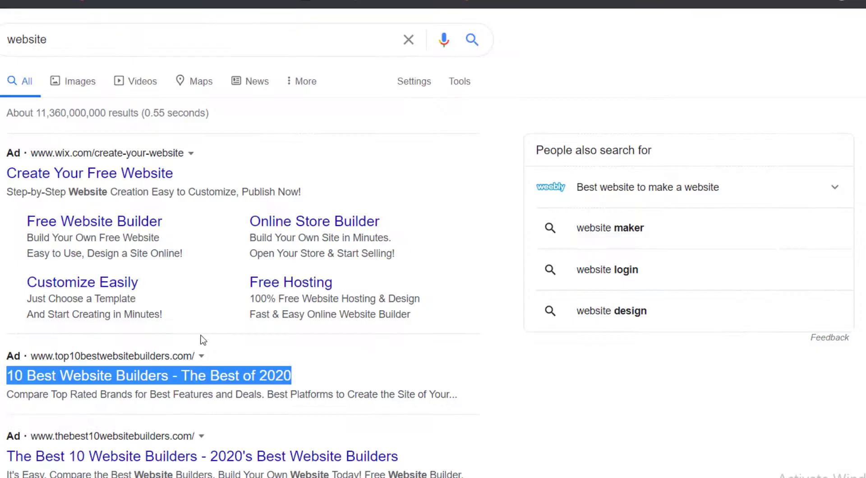
{"action": "scroll", "coordinate": [201, 340], "scroll_direction": "down", "scroll_amount": 1}
{"action": "triple_click", "coordinate": [188, 353]}
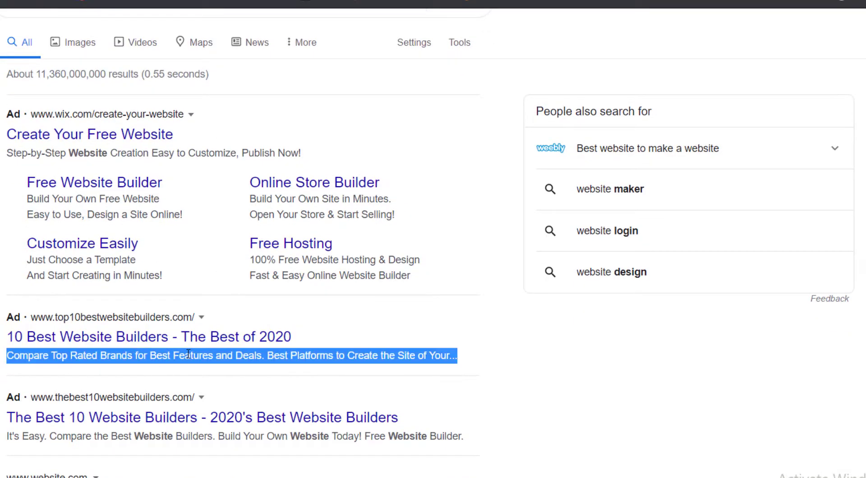
{"action": "right_click", "coordinate": [199, 355]}
{"action": "left_click", "coordinate": [210, 363]}
Return to the text ad in Google Ads, paste the copied text as Description 1, and remove the ending "Site of Your...".
{"action": "key", "text": "ctrl+Tab"}
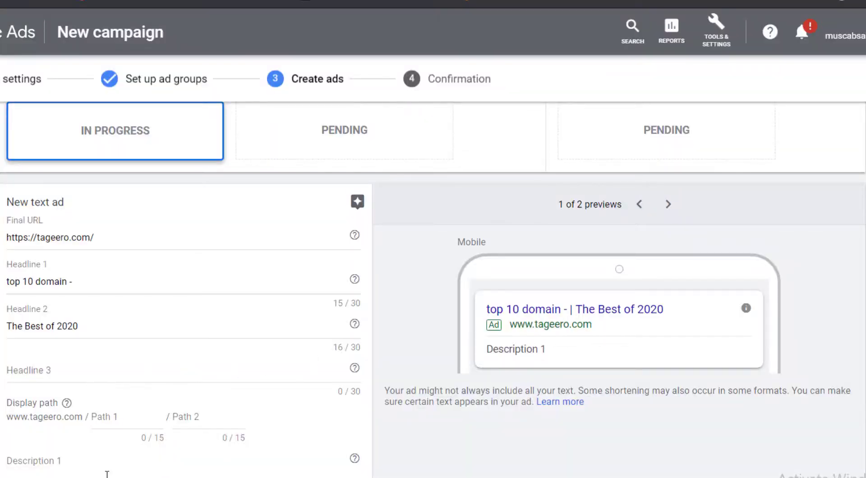
{"action": "right_click", "coordinate": [75, 468]}
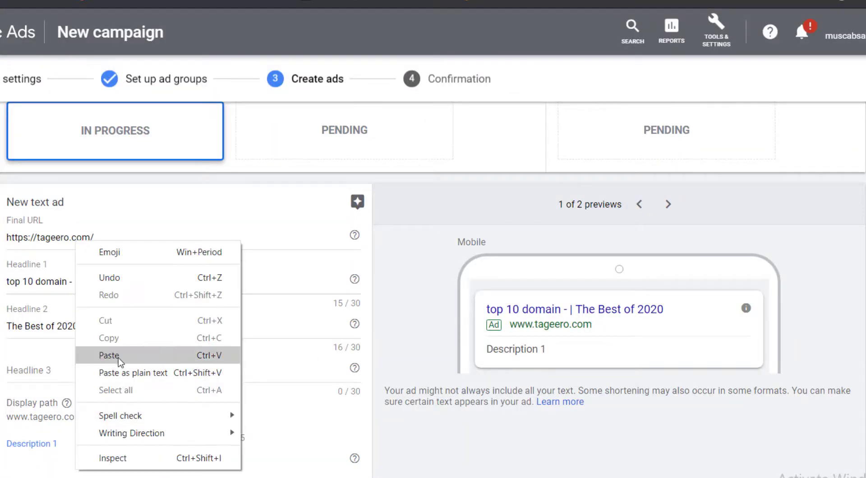
{"action": "left_click", "coordinate": [98, 353]}
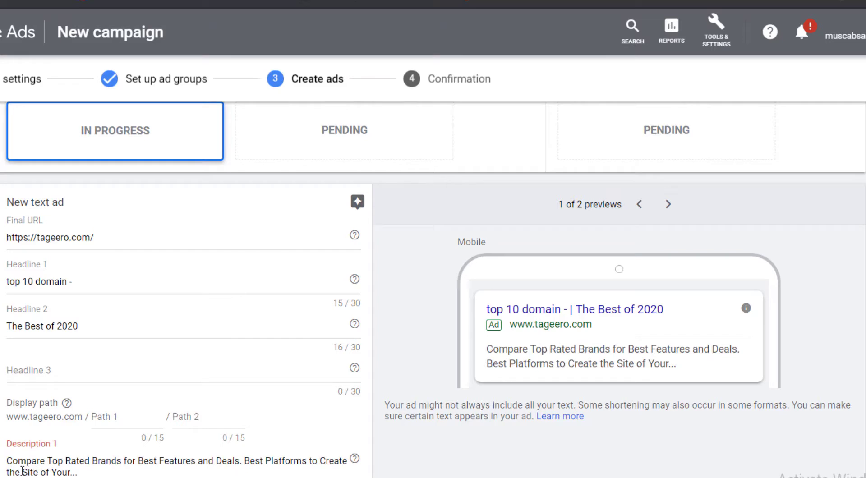
{"action": "left_click_drag", "start_coordinate": [23, 472], "coordinate": [6, 460]}
{"action": "key", "text": "BackSpace"}
{"action": "right_click", "coordinate": [2, 460]}
{"action": "key", "text": "Escape"}
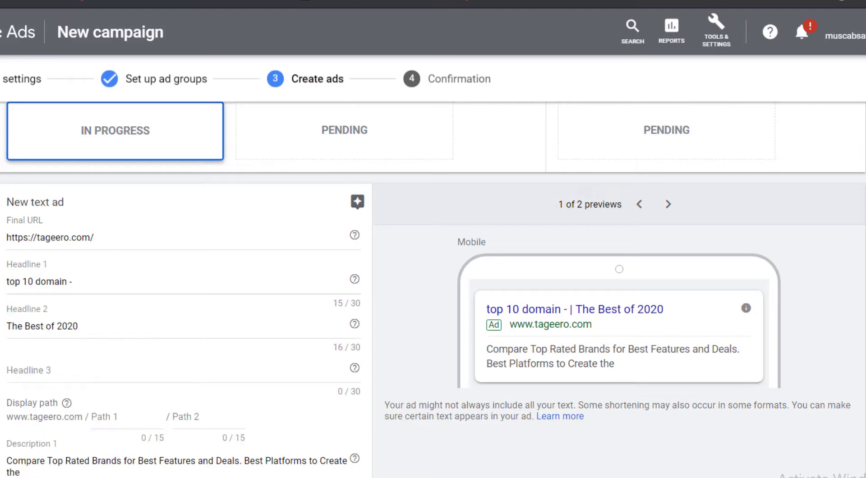
Review the new text ad's final URL, headlines, description fields and mobile preview, along with the ad group's keywords.
{"action": "scroll", "coordinate": [185, 288], "scroll_direction": "down", "scroll_amount": 4}
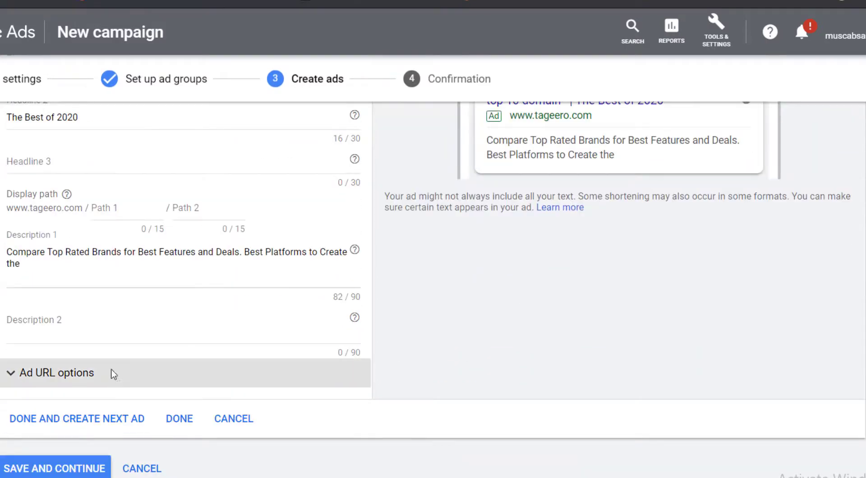
{"action": "scroll", "coordinate": [112, 372], "scroll_direction": "up", "scroll_amount": 5}
{"action": "scroll", "coordinate": [185, 288], "scroll_direction": "down", "scroll_amount": 1}
{"action": "scroll", "coordinate": [185, 289], "scroll_direction": "down", "scroll_amount": 5}
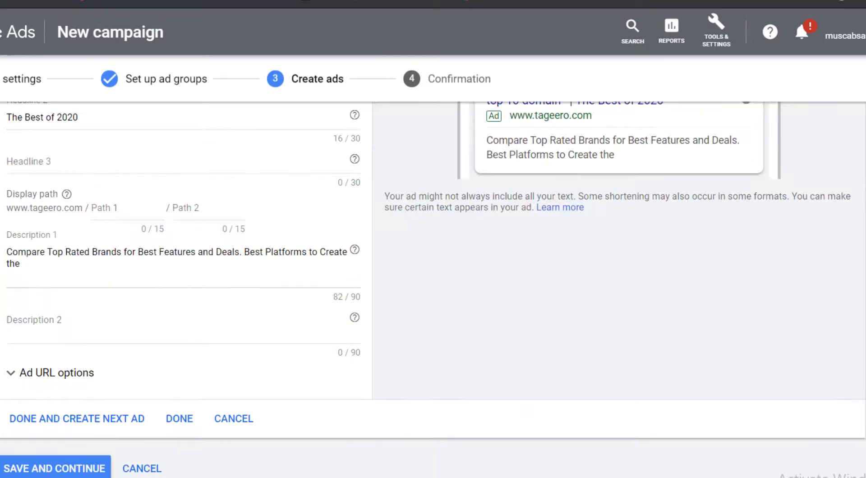
{"action": "left_click", "coordinate": [199, 344]}
{"action": "scroll", "coordinate": [404, 369], "scroll_direction": "up", "scroll_amount": 4}
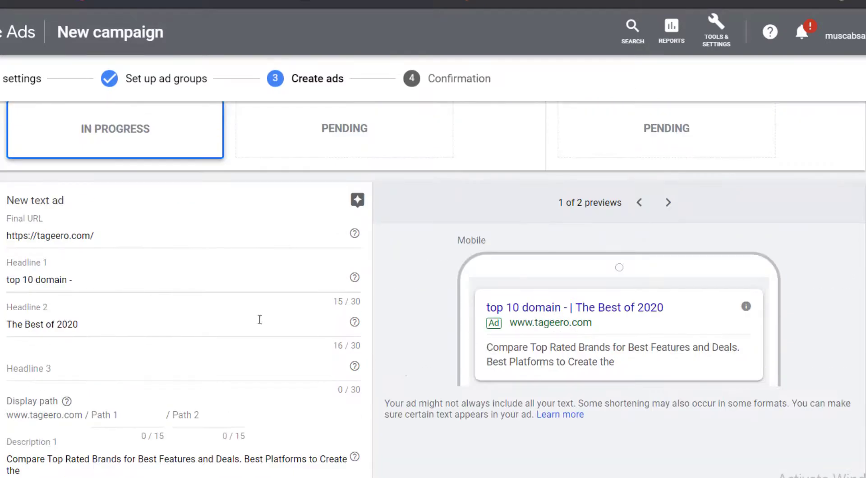
{"action": "triple_click", "coordinate": [75, 238]}
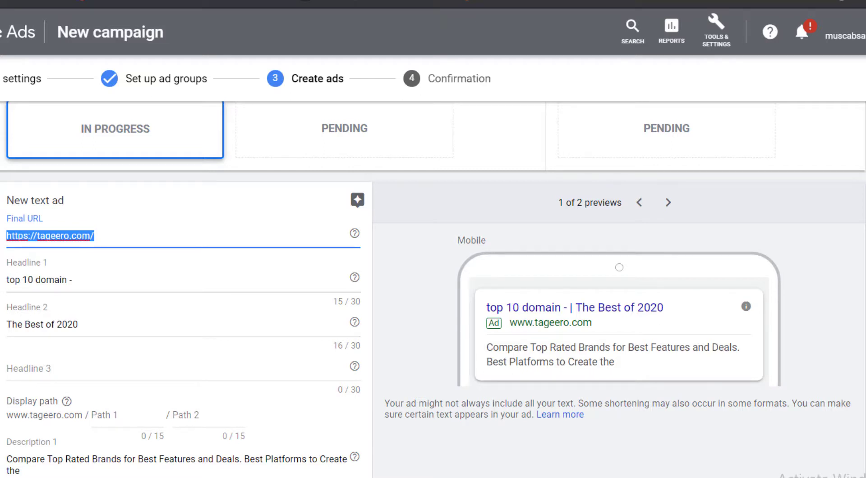
{"action": "scroll", "coordinate": [432, 289], "scroll_direction": "down", "scroll_amount": 5}
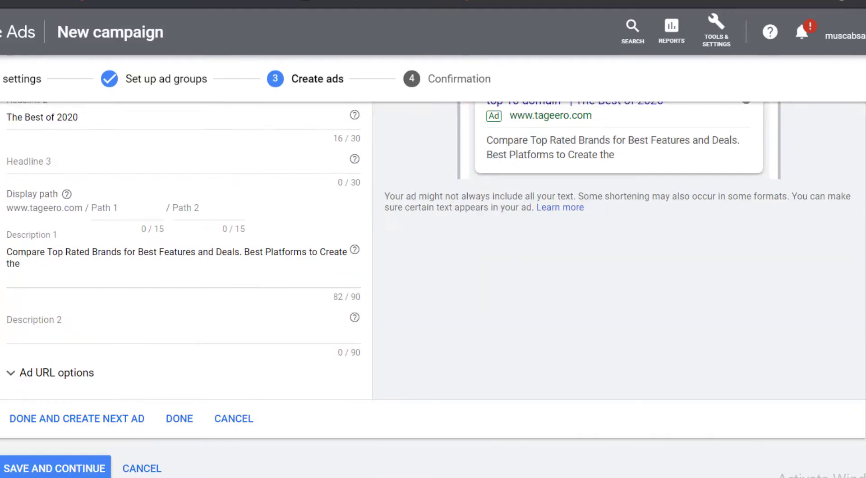
{"action": "scroll", "coordinate": [433, 289], "scroll_direction": "up", "scroll_amount": 8}
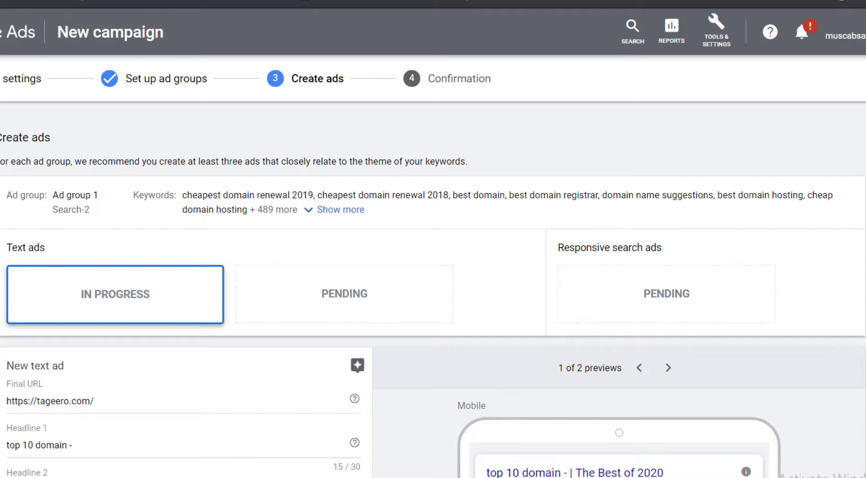
Switch to the Google results for "website" and examine how the competing search ads are presented.
{"action": "left_click", "coordinate": [110, 1]}
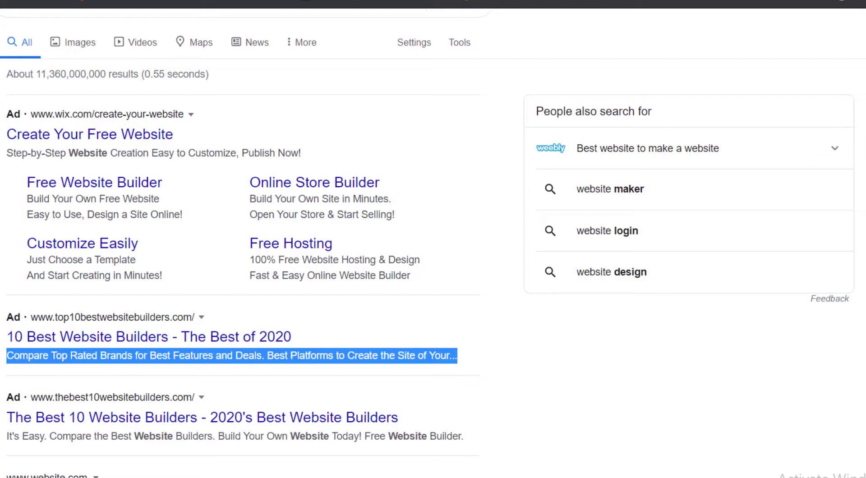
{"action": "scroll", "coordinate": [432, 247], "scroll_direction": "up", "scroll_amount": 1}
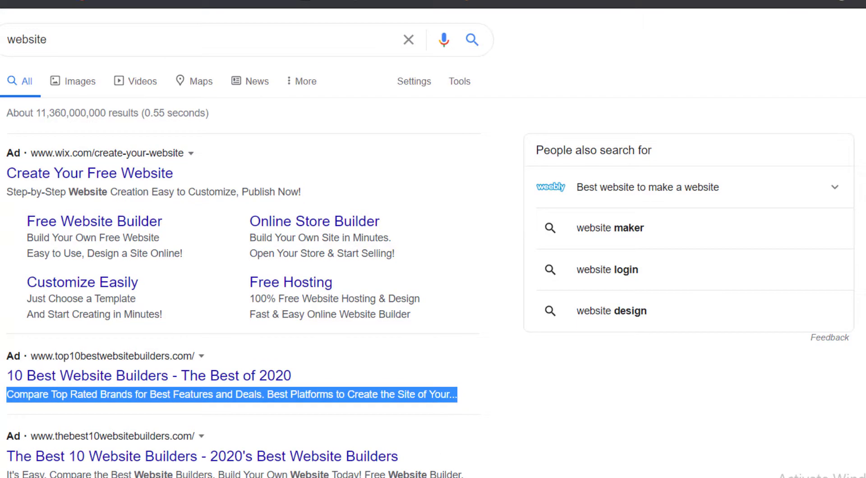
{"action": "scroll", "coordinate": [433, 247], "scroll_direction": "down", "scroll_amount": 1}
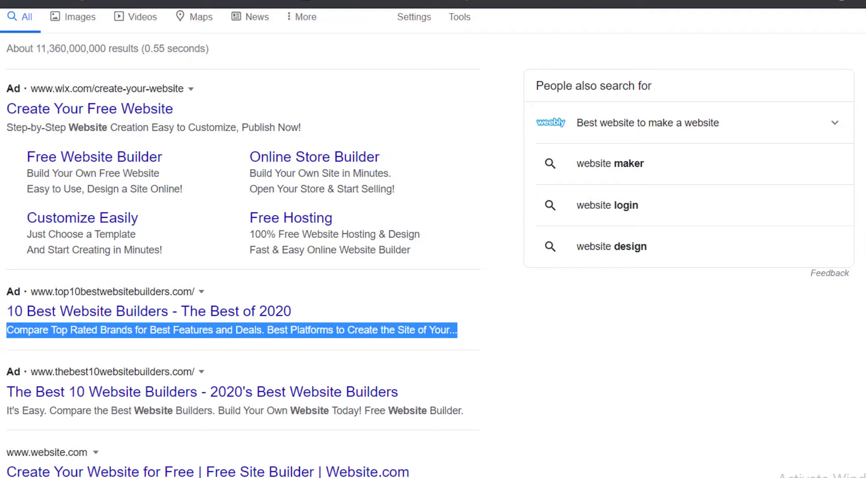
{"action": "scroll", "coordinate": [433, 244], "scroll_direction": "up", "scroll_amount": 1}
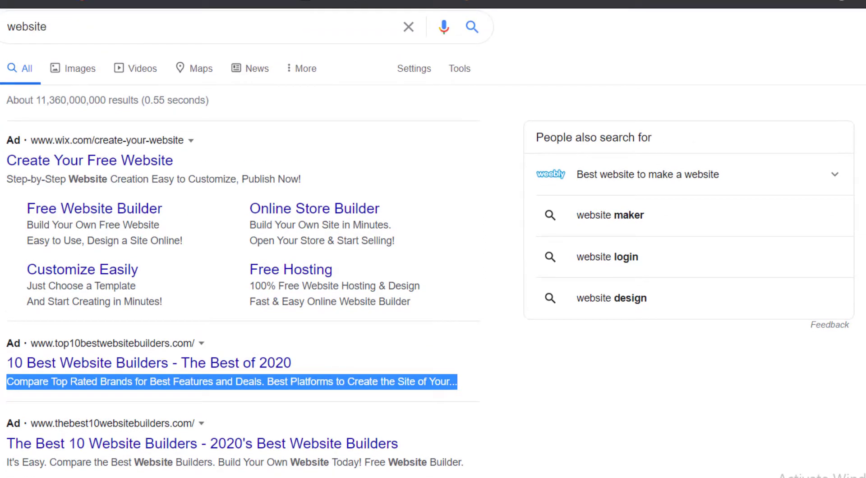